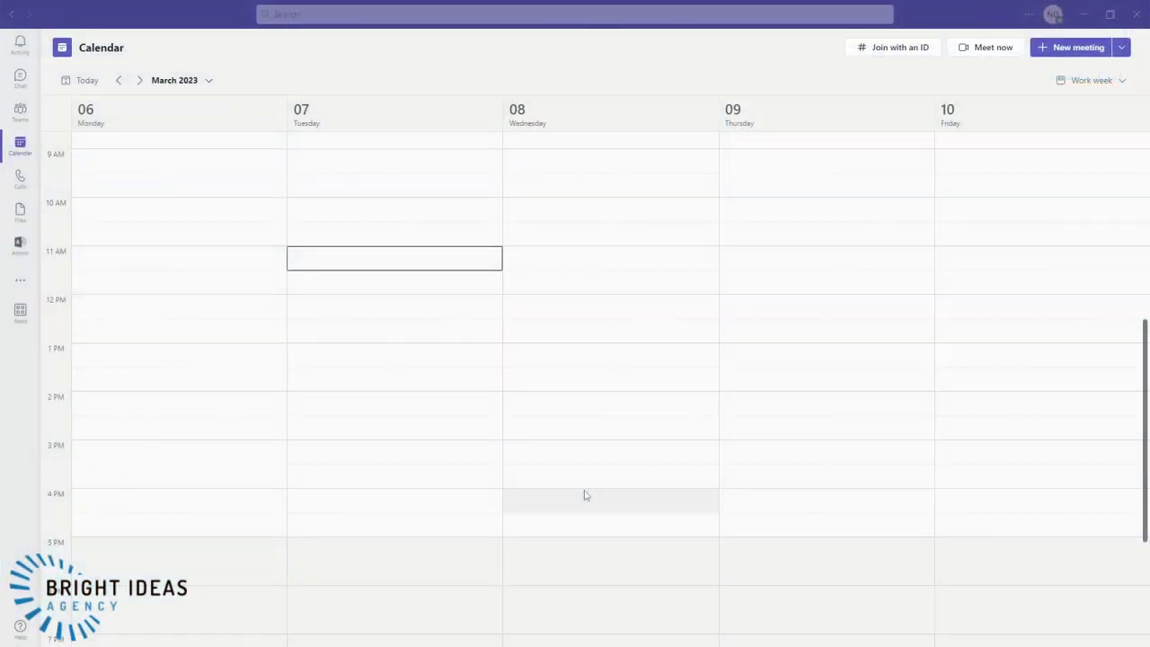
# - Create a new webinar titled 'Test webinar' with Public event access
pyautogui.click(1122, 49)
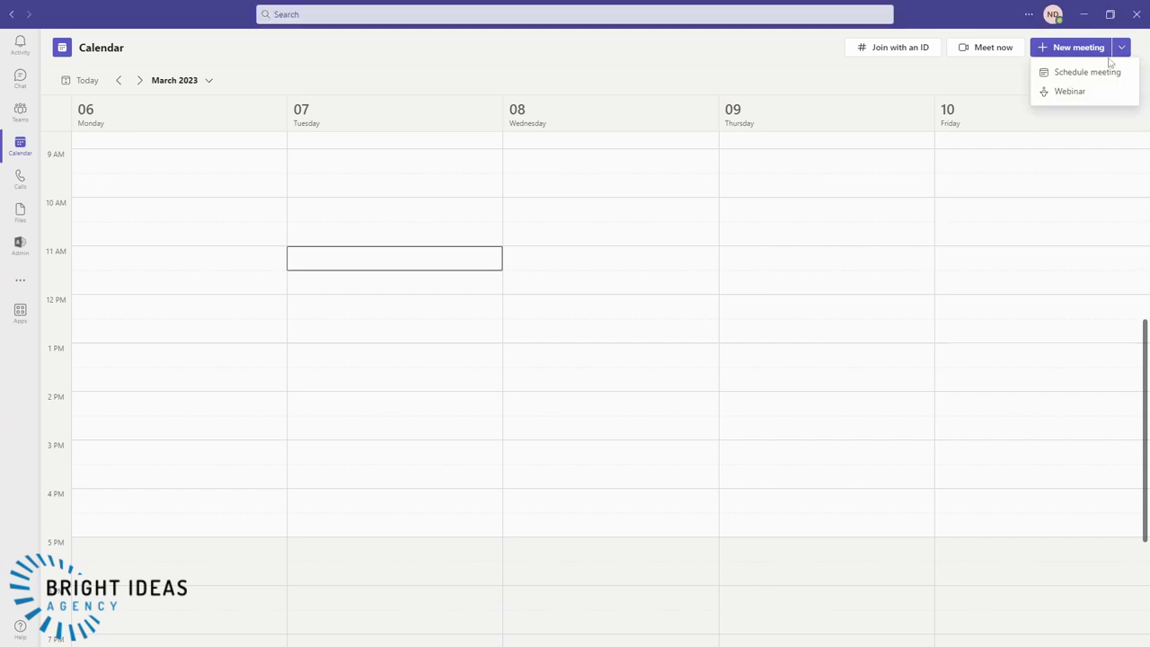
pyautogui.click(1068, 92)
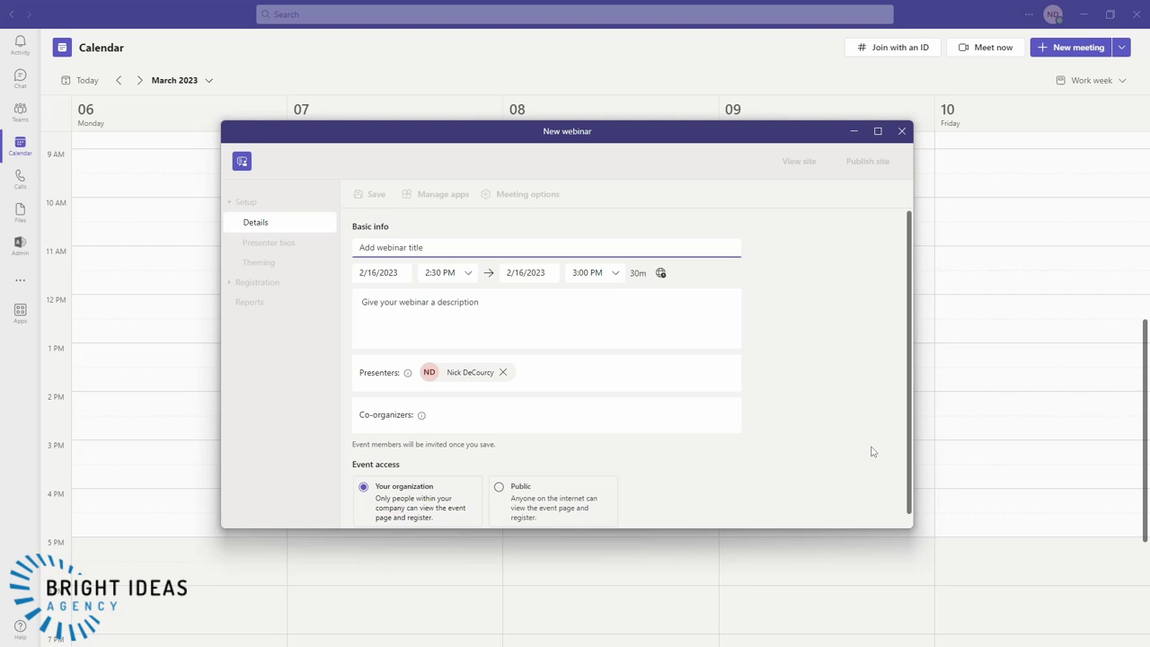
pyautogui.write('Test webinar')
pyautogui.scroll(-1, 451, 418)
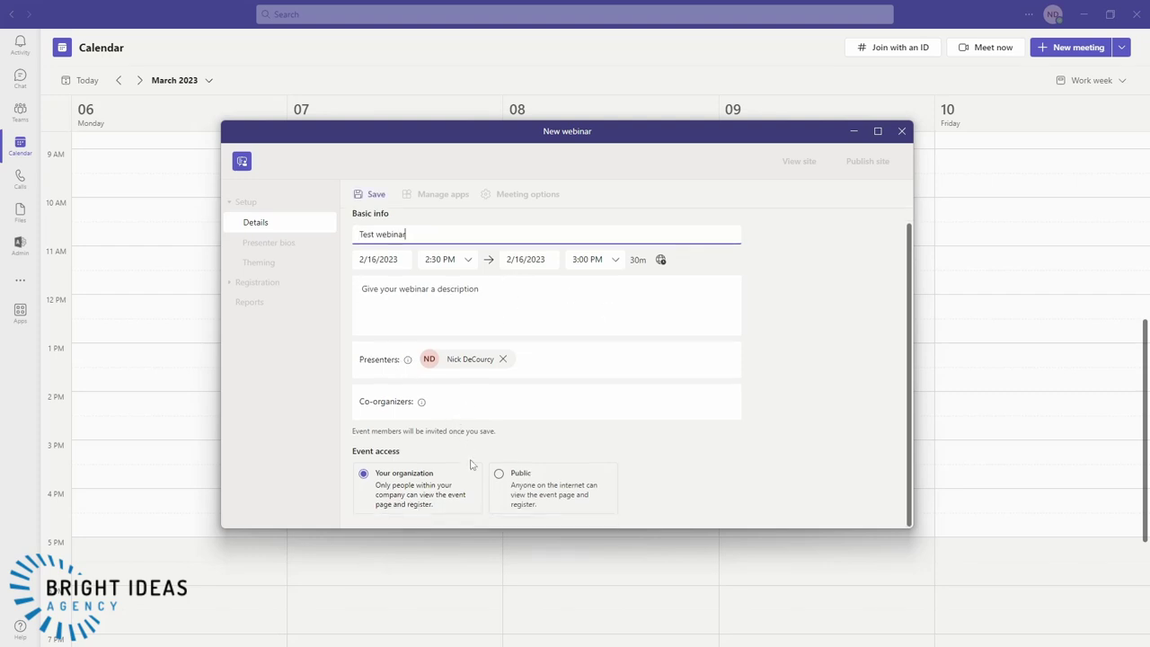
pyautogui.click(498, 475)
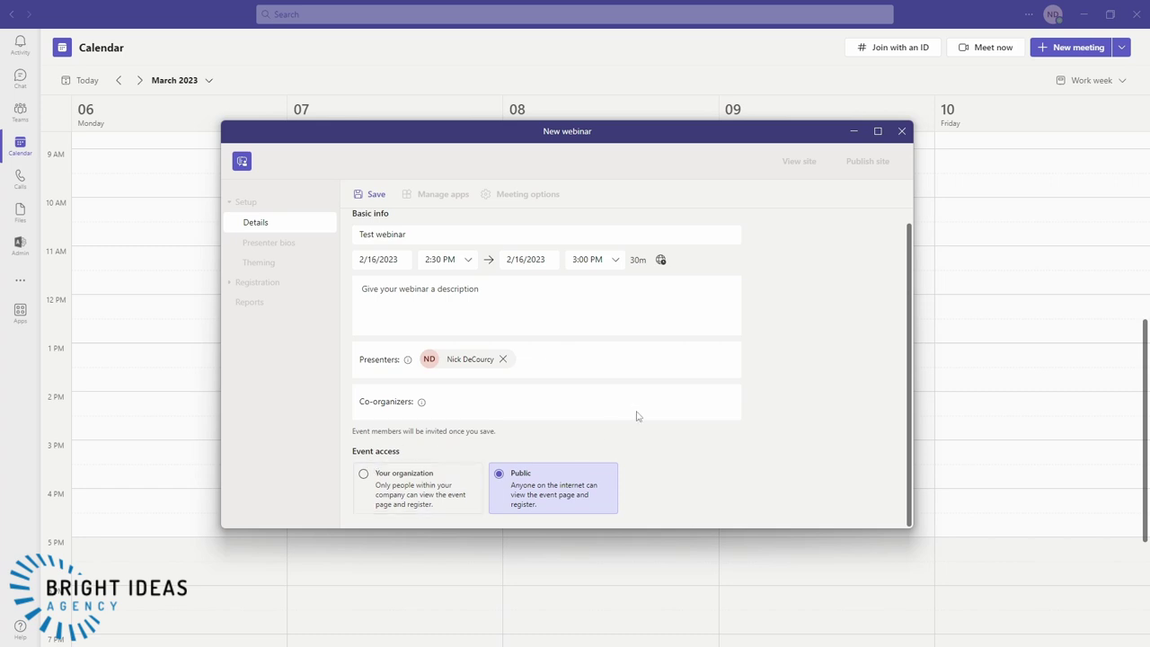
pyautogui.scroll(1, 649, 458)
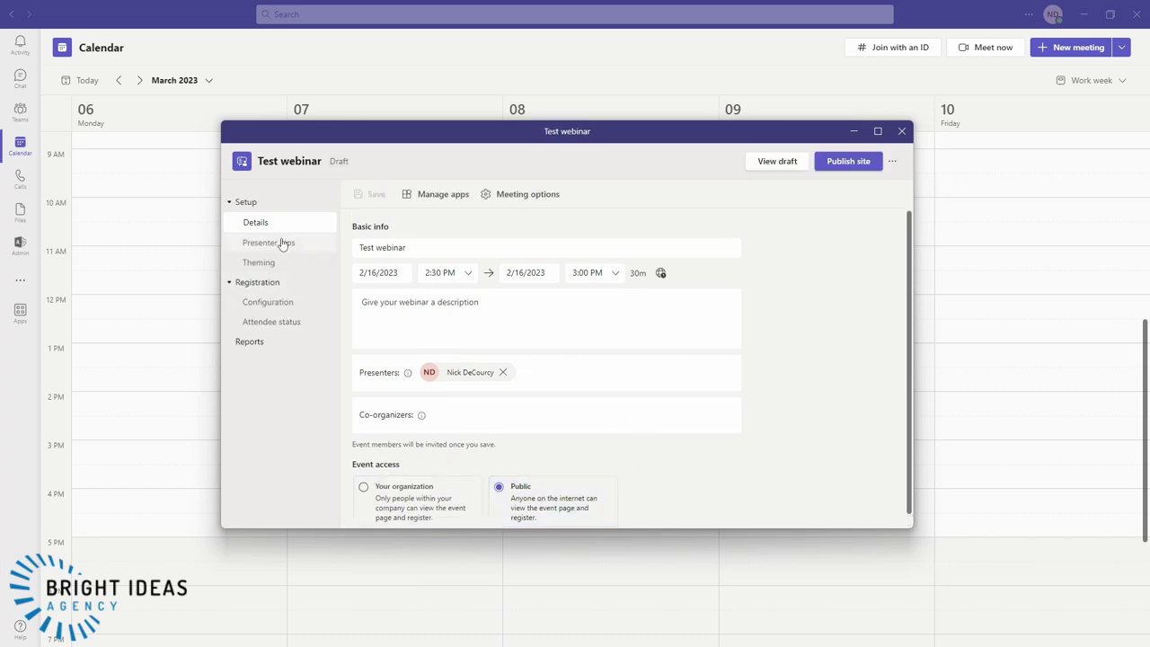
# - Save the draft, view a presenter bio without changing it, and open the webinar's Theming settings
pyautogui.click(268, 244)
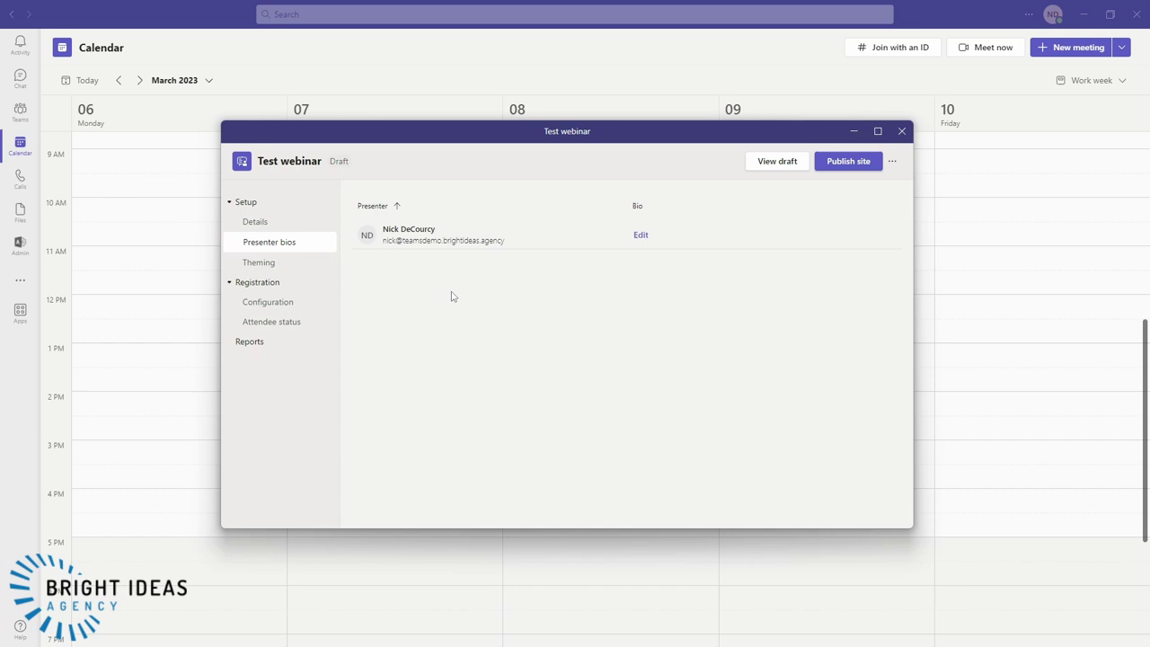
pyautogui.click(638, 239)
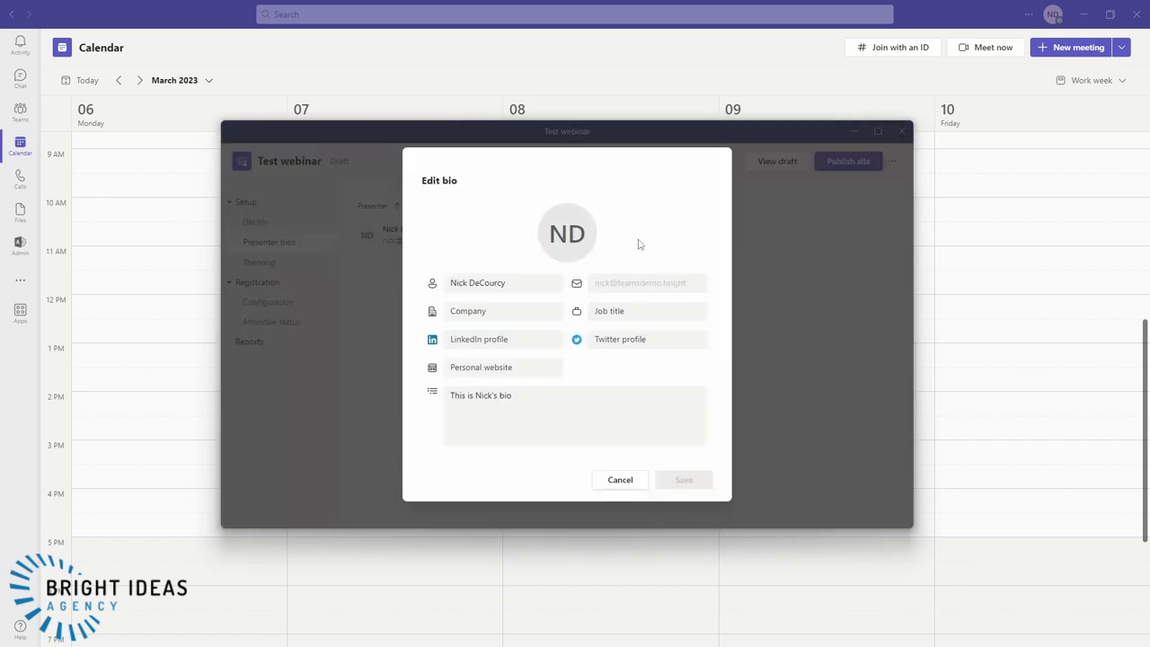
pyautogui.click(613, 490)
pyautogui.click(263, 261)
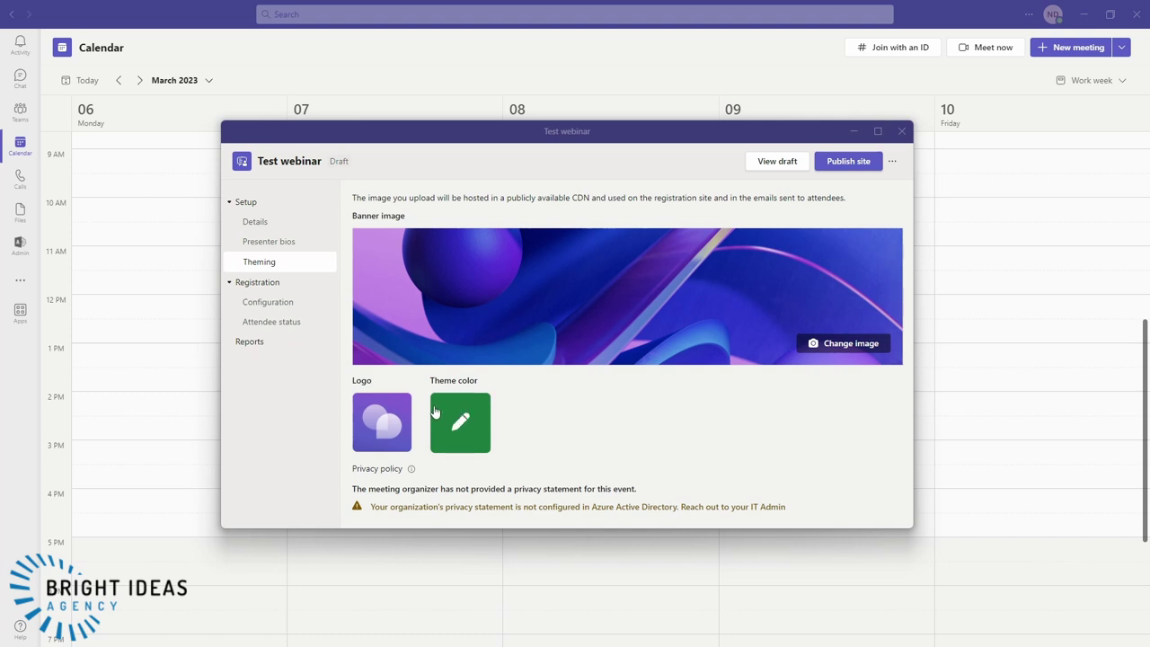
# - Set registration capacity to 10 with manual approval and a waitlist, leaving the date limit off
pyautogui.click(263, 306)
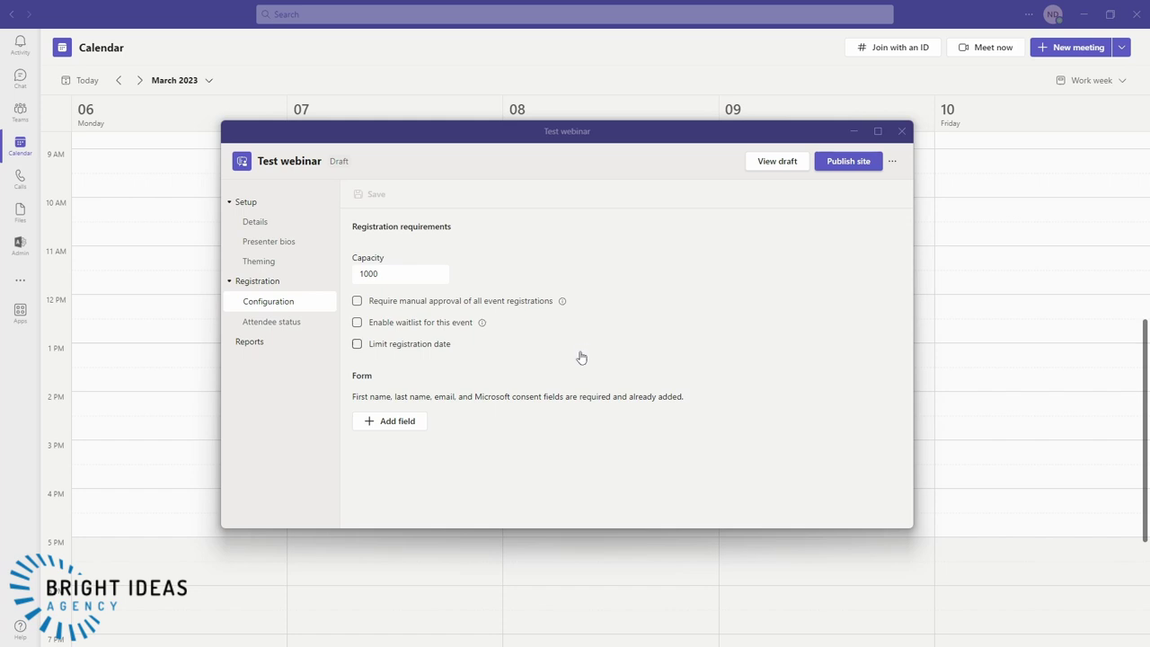
pyautogui.click(395, 273)
pyautogui.hotkey('ctrl', 'a')
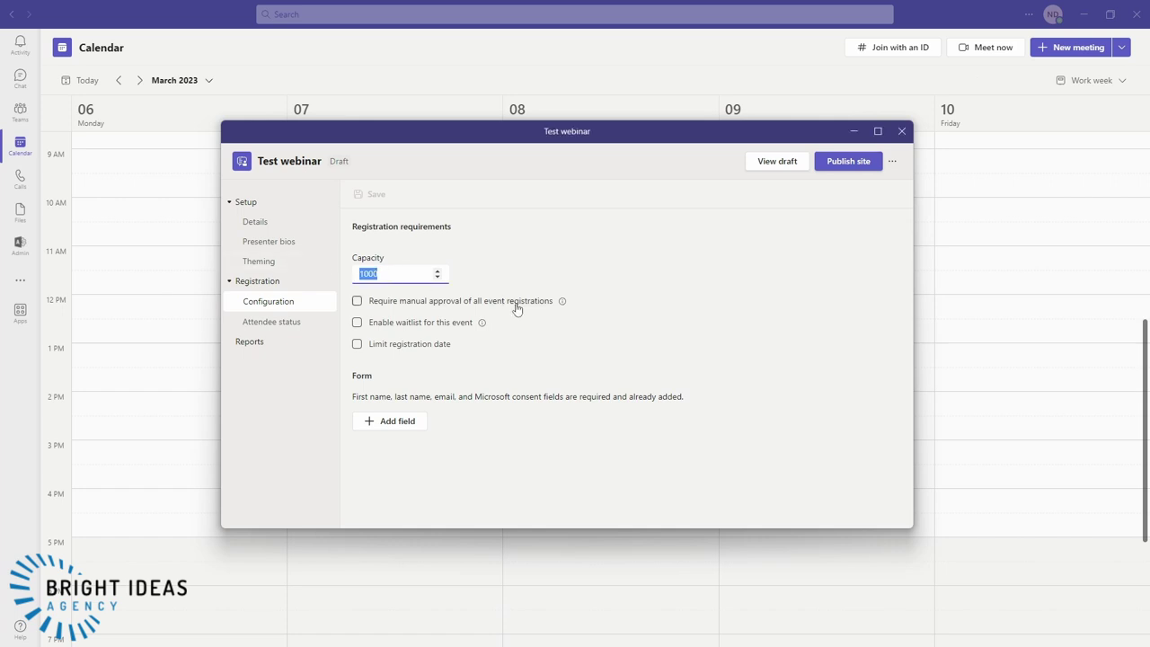
pyautogui.write('10')
pyautogui.click(654, 301)
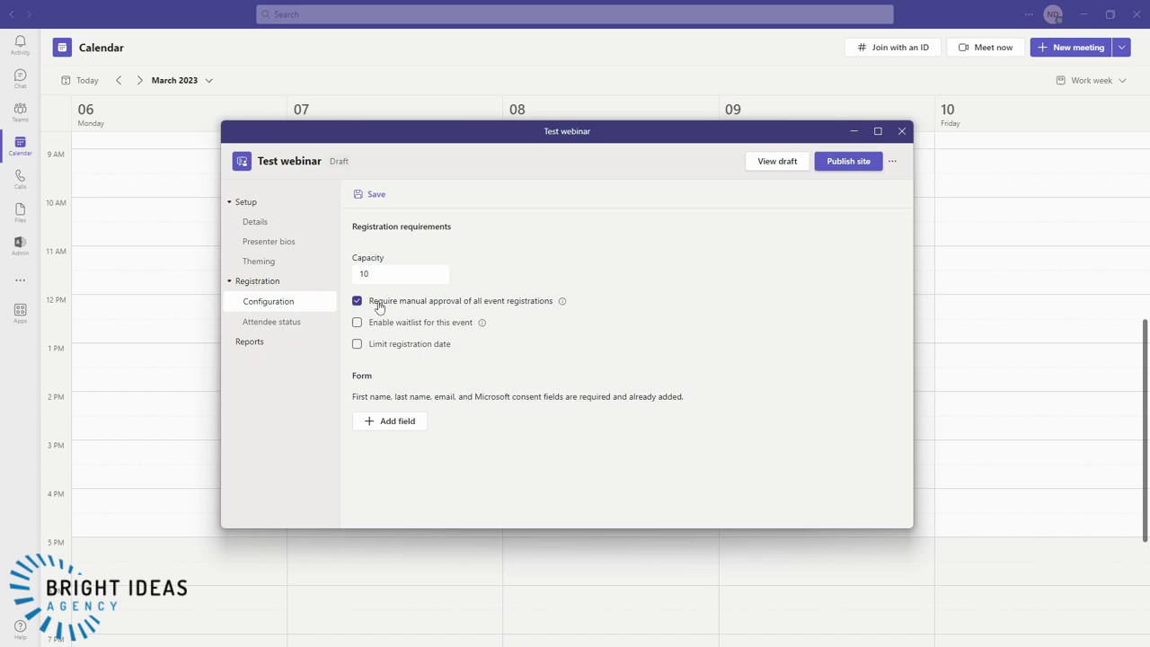
pyautogui.moveTo(564, 309)
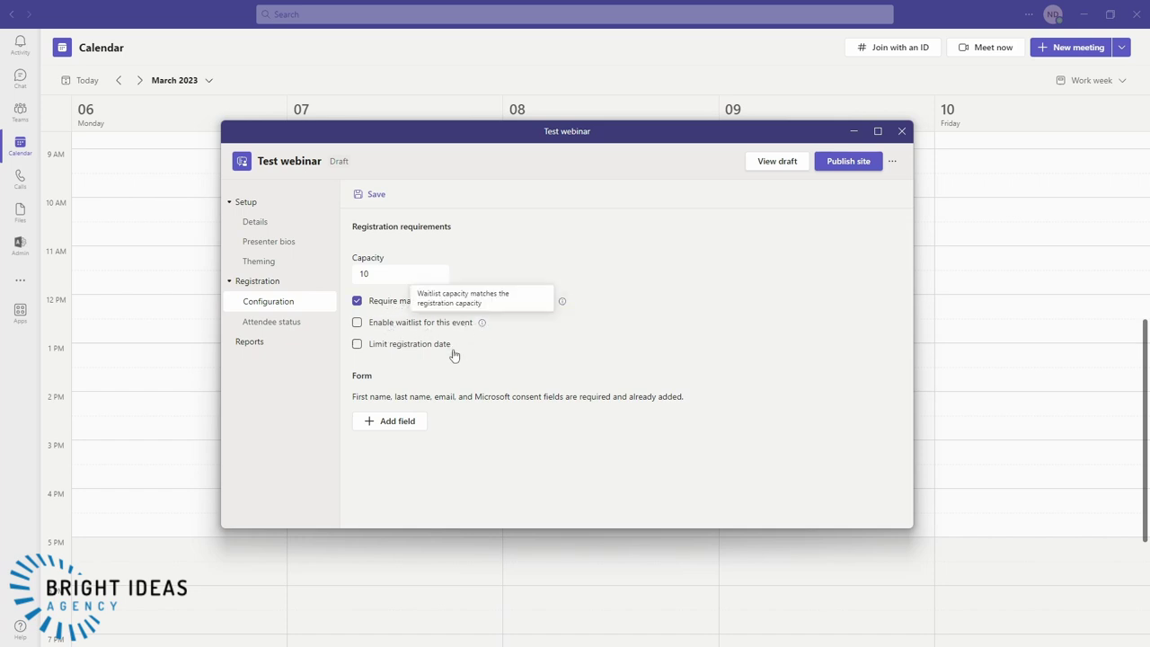
pyautogui.click(357, 346)
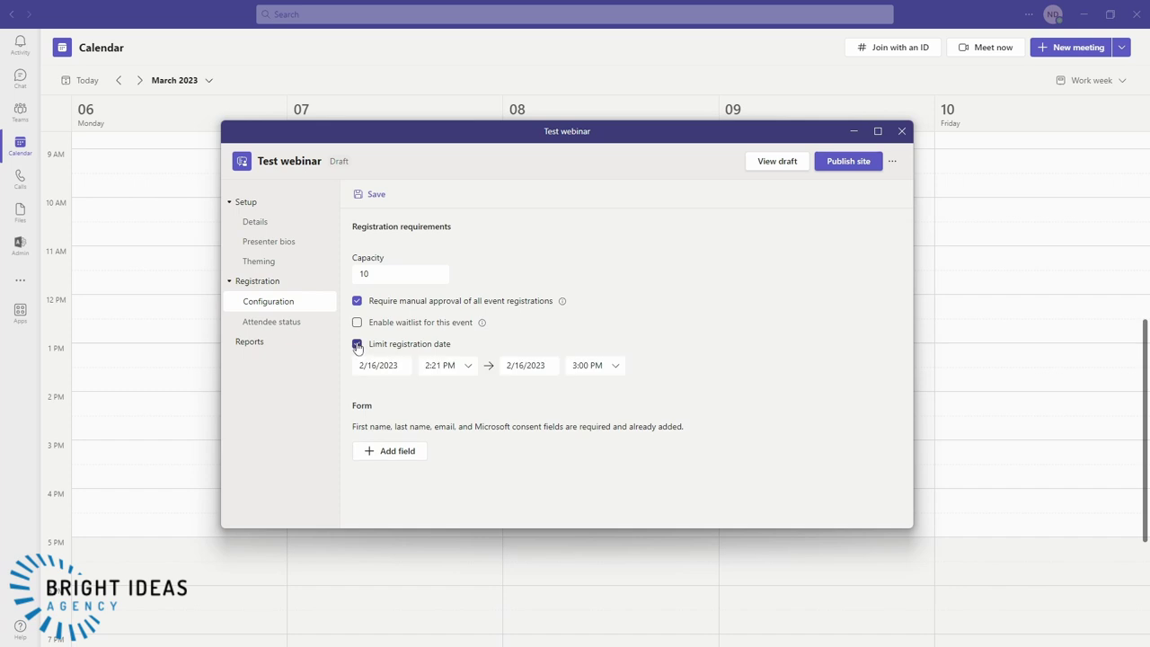
pyautogui.click(357, 345)
pyautogui.click(357, 323)
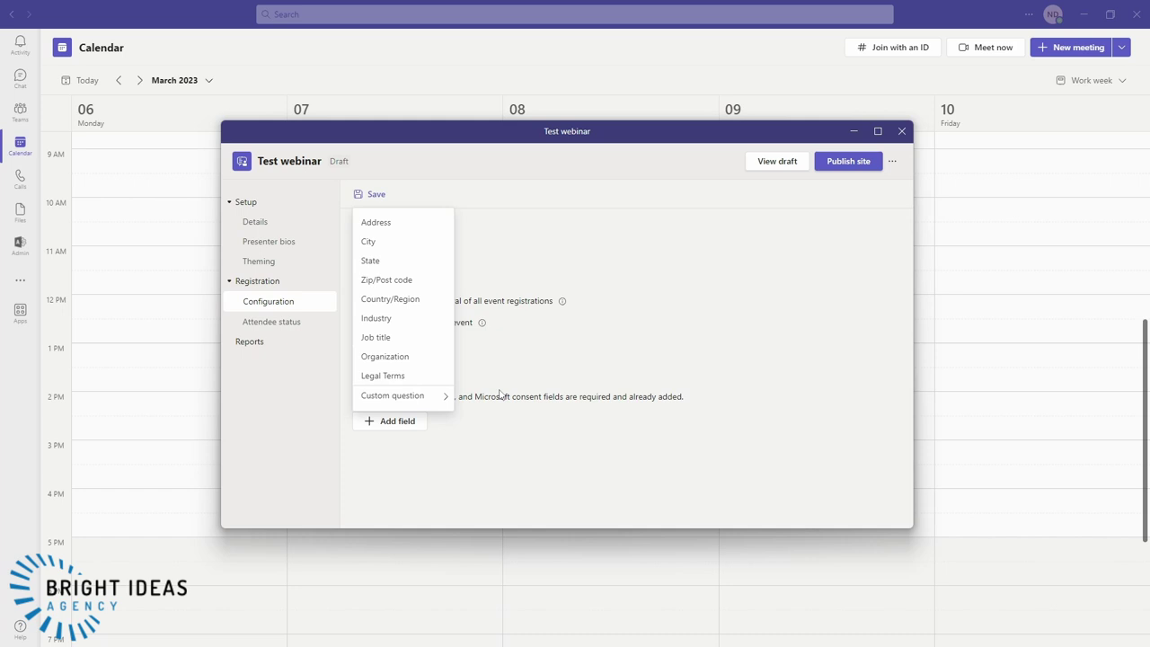
# - Review the optional registration fields without adding any, then publish the webinar's public site
pyautogui.click(410, 420)
pyautogui.moveTo(416, 406)
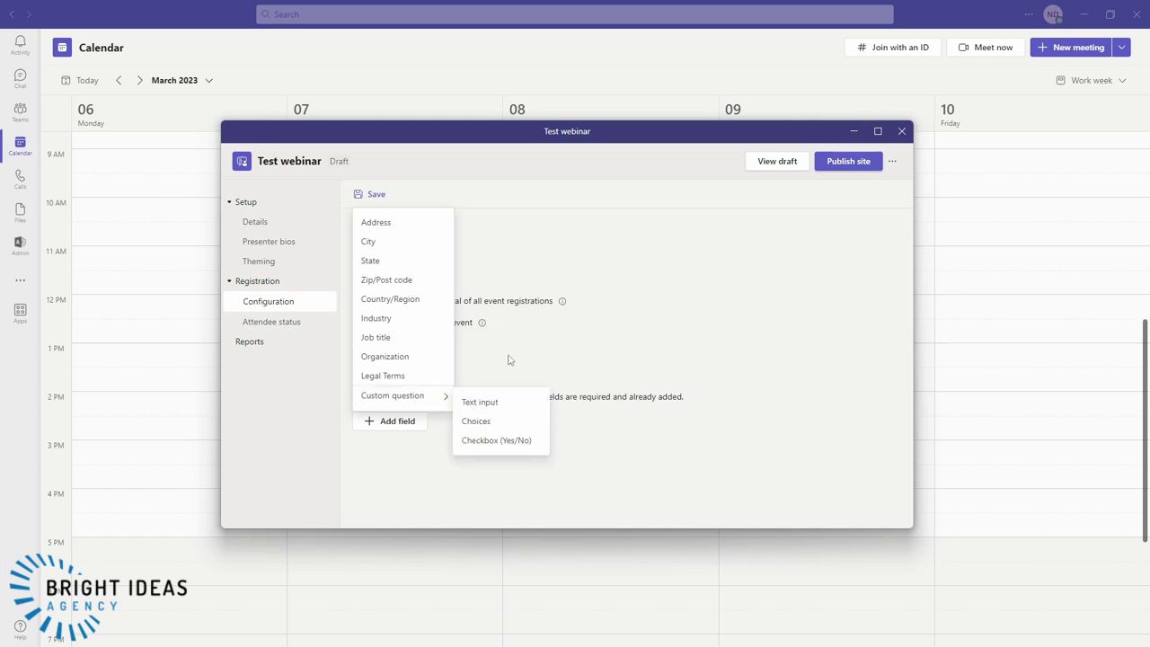
pyautogui.click(646, 458)
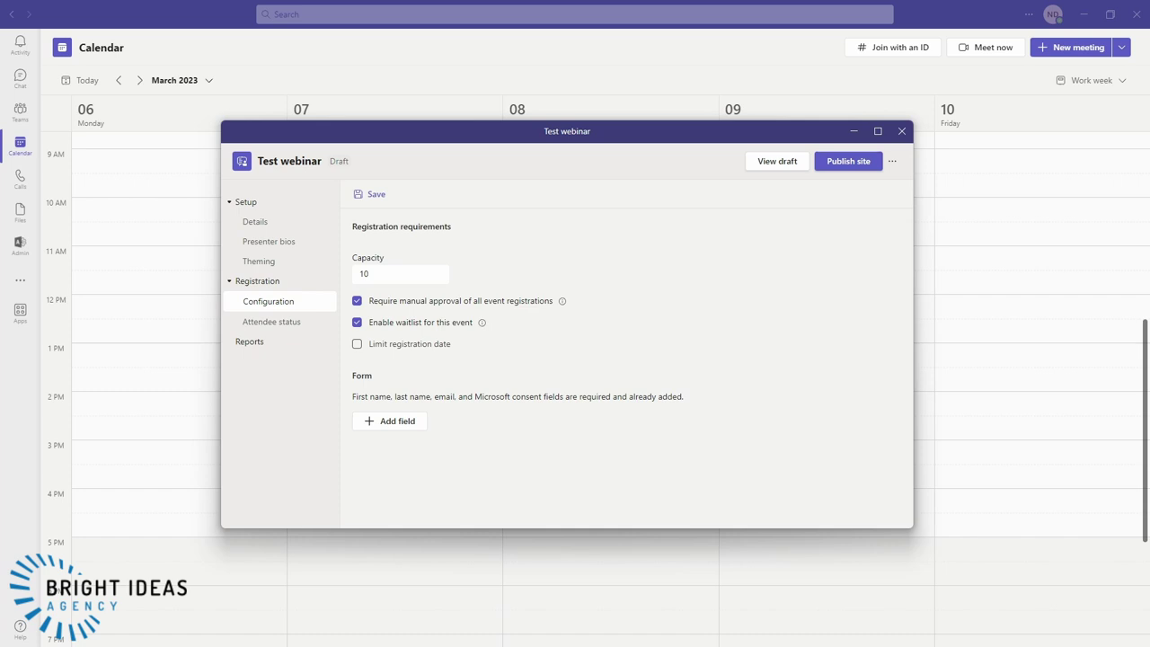
pyautogui.click(848, 162)
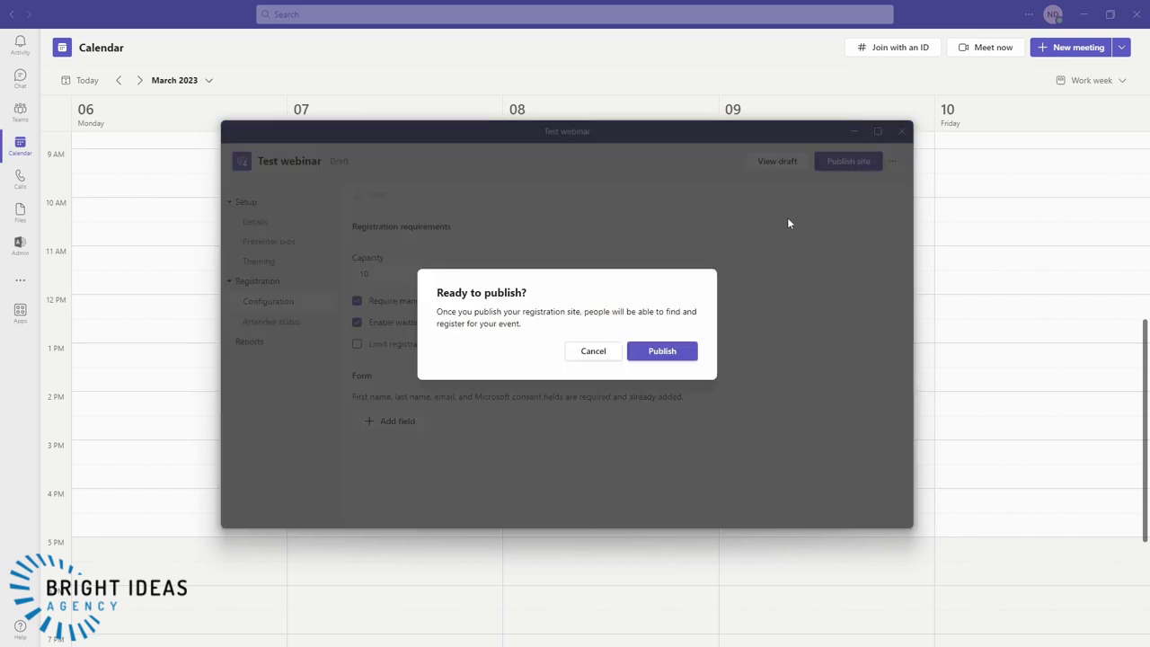
pyautogui.click(655, 350)
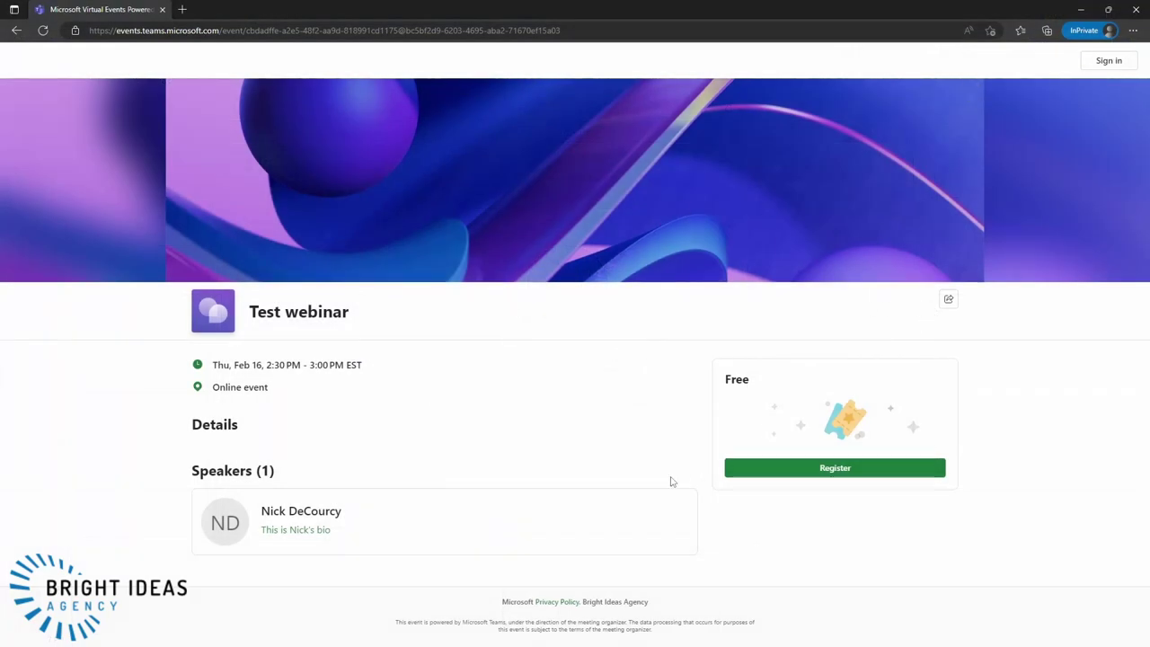
# - Open the Register form on Test webinar's public event page
pyautogui.click(828, 475)
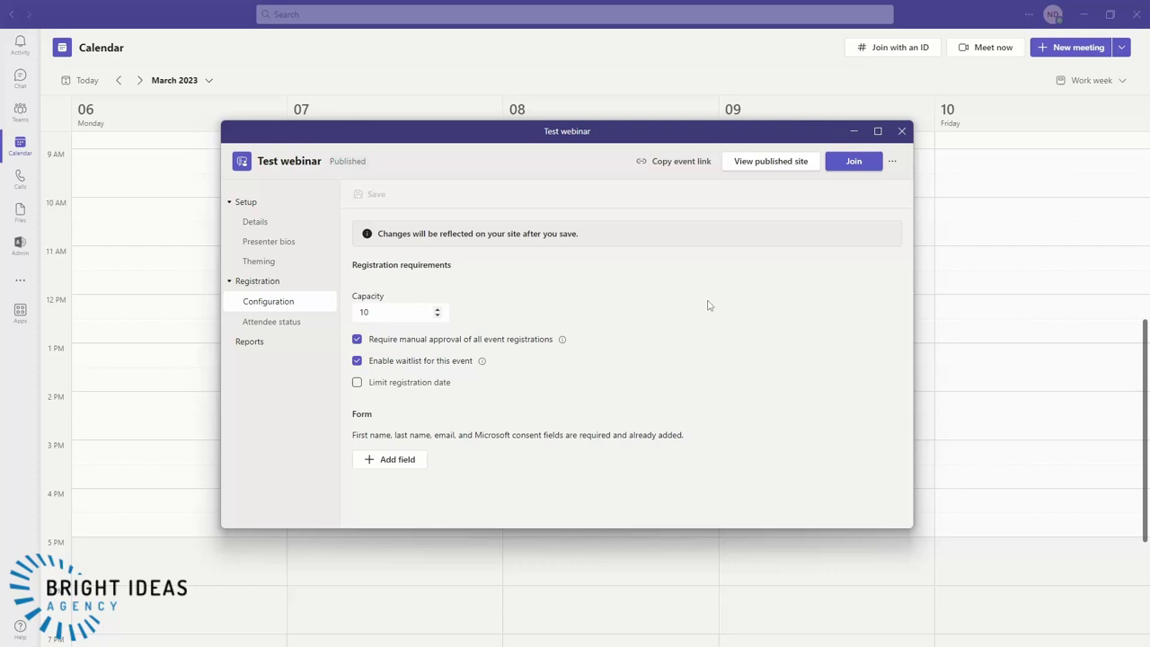
# - Approve the one pending registrant in Attendee status and show the Registered list
pyautogui.click(256, 322)
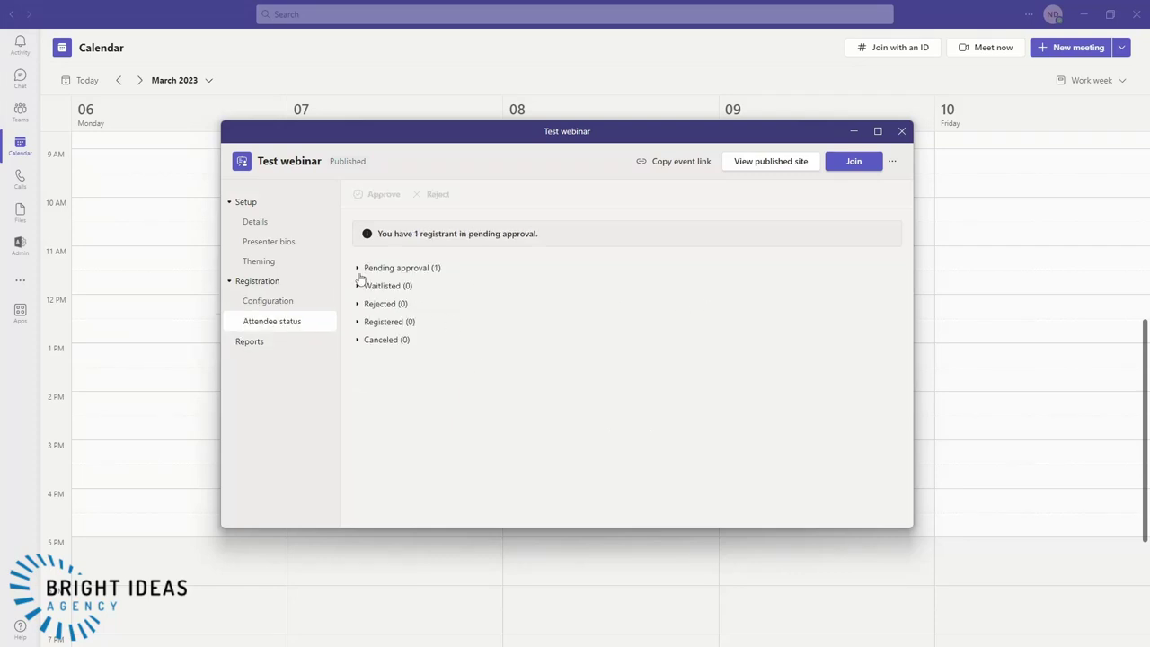
pyautogui.click(358, 268)
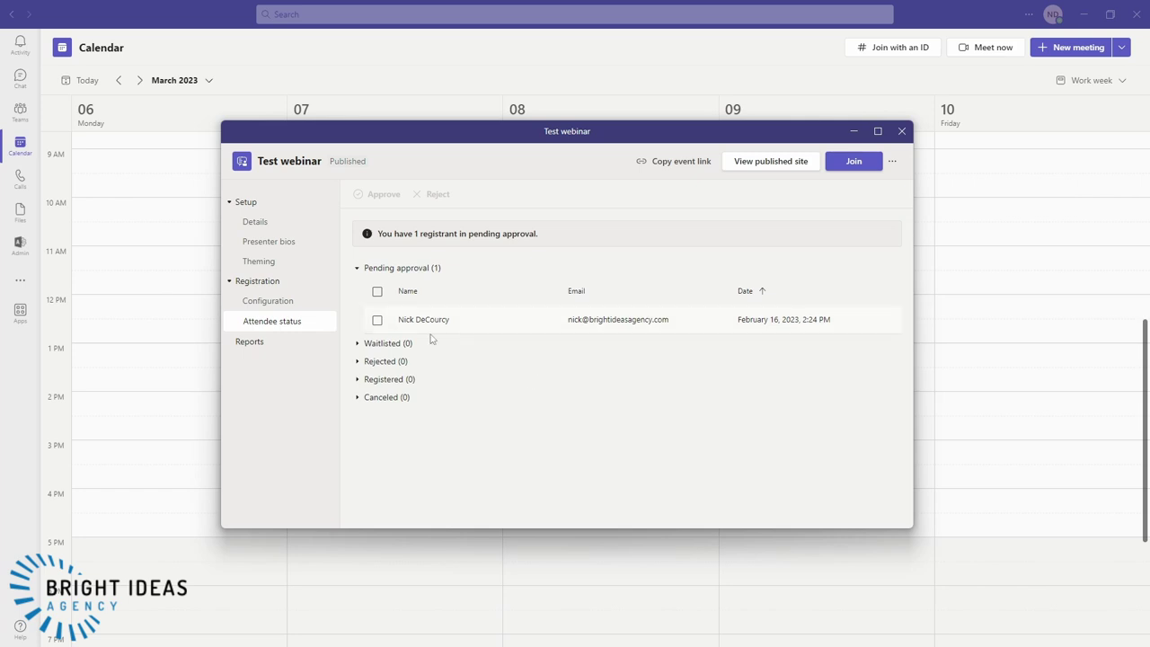
pyautogui.click(377, 319)
pyautogui.click(386, 194)
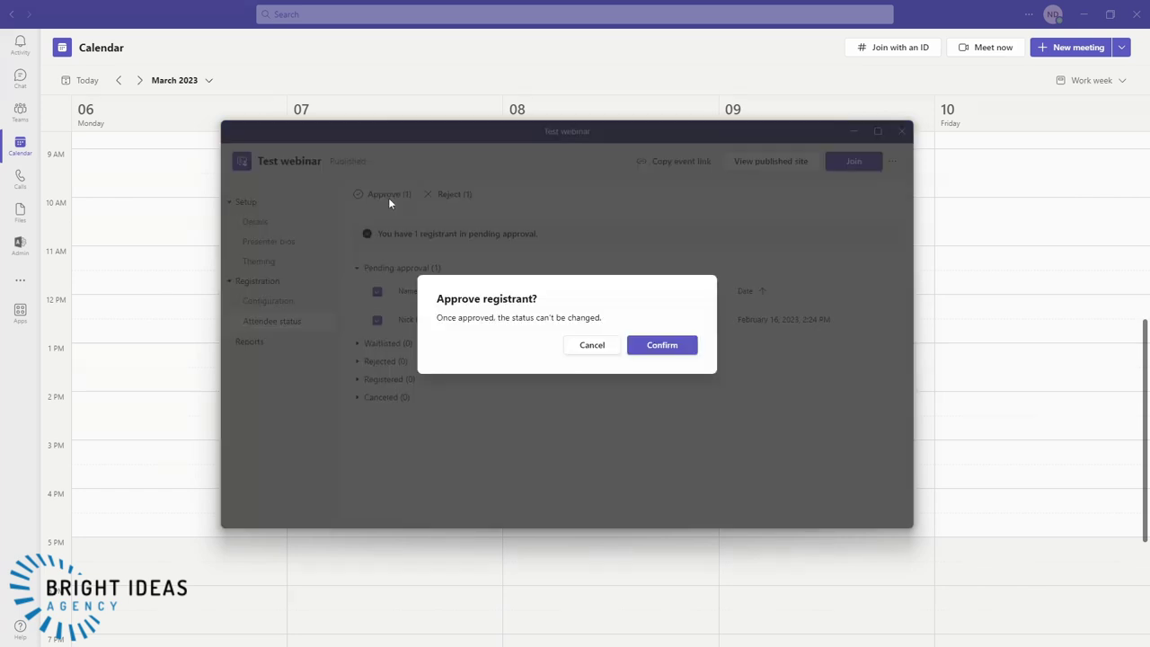
pyautogui.click(663, 344)
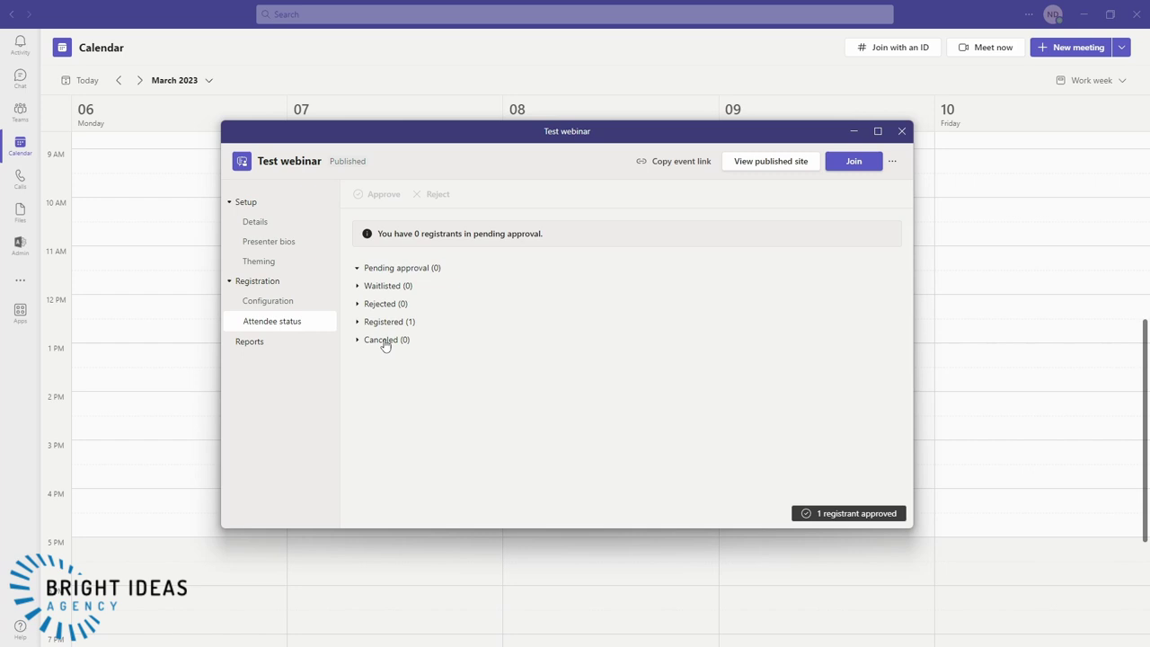
pyautogui.click(358, 322)
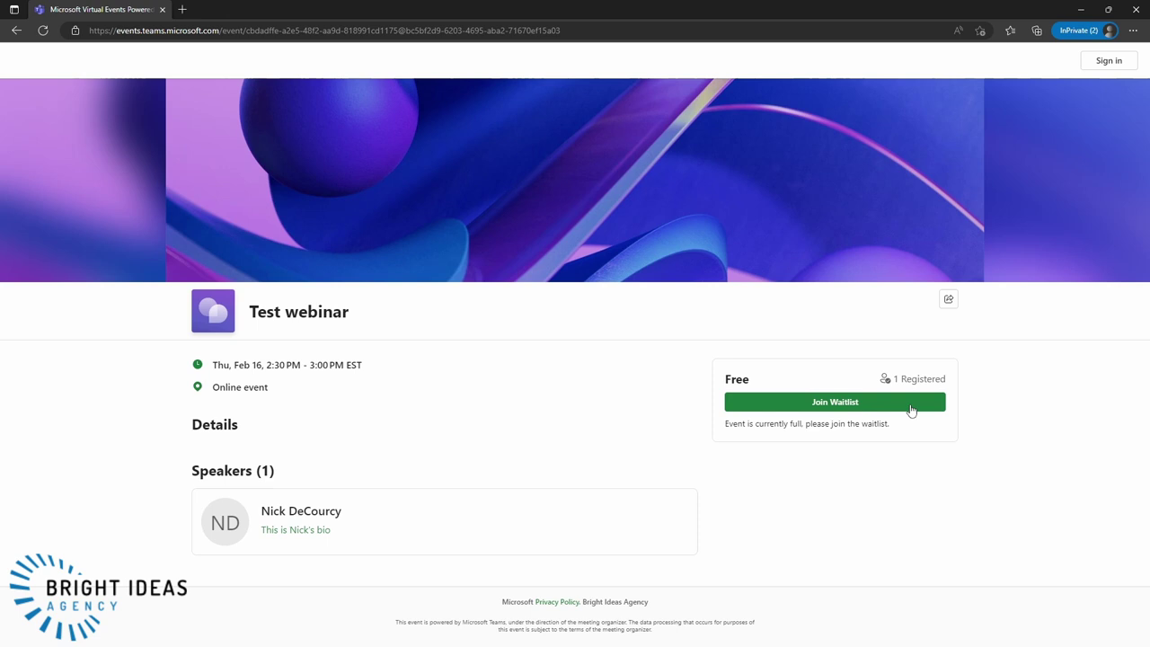
# - Join the waitlist as a guest, entering first name, last name and email, and accepting the terms
pyautogui.click(845, 406)
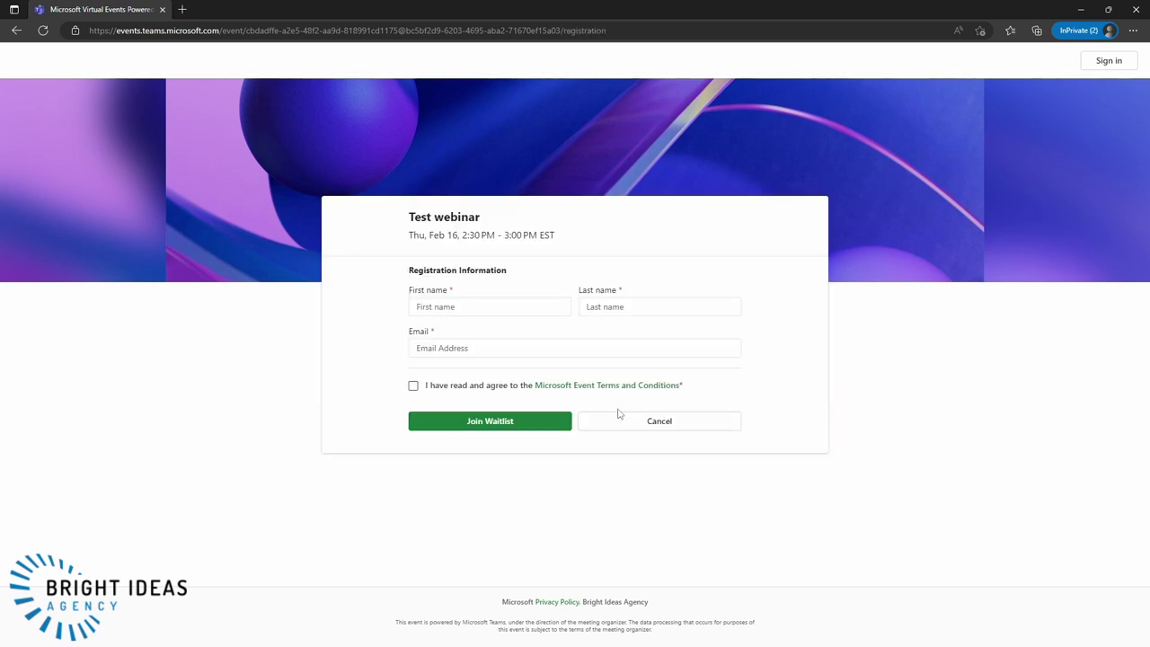
pyautogui.click(475, 307)
pyautogui.press('Tab')
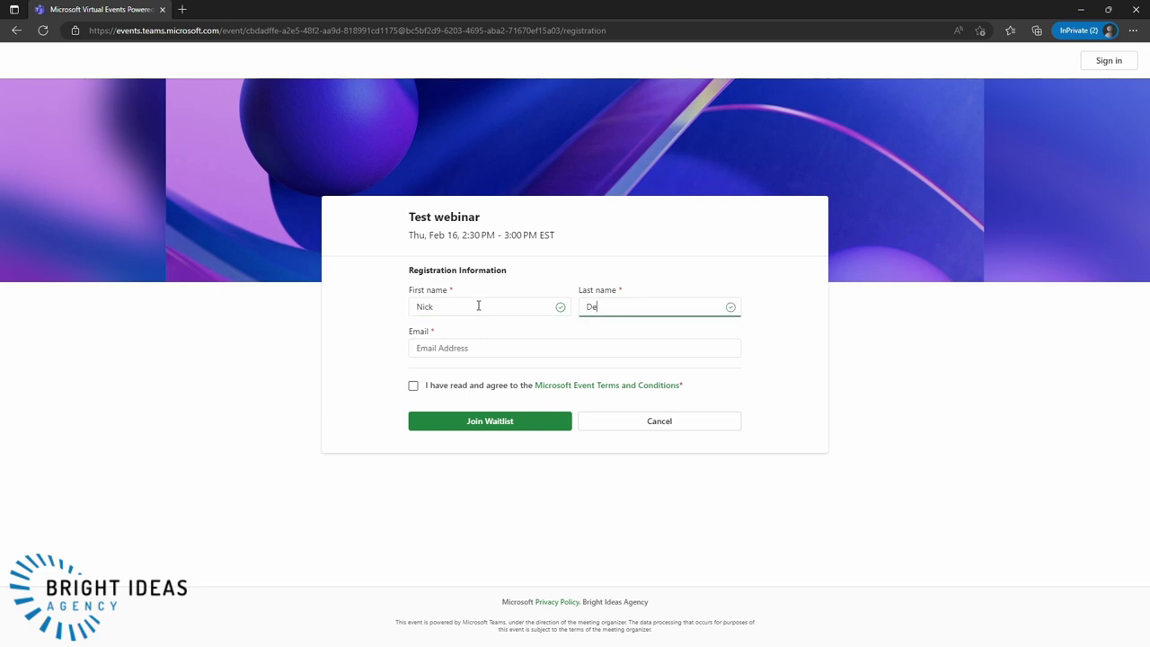
pyautogui.press('Tab')
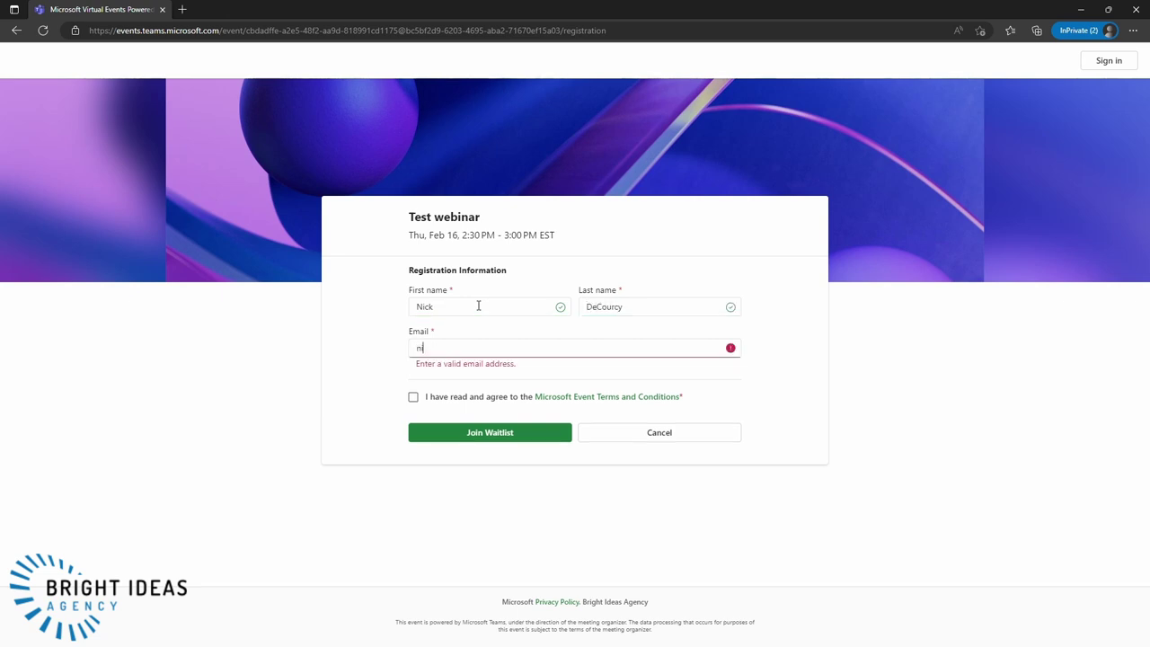
pyautogui.click(413, 385)
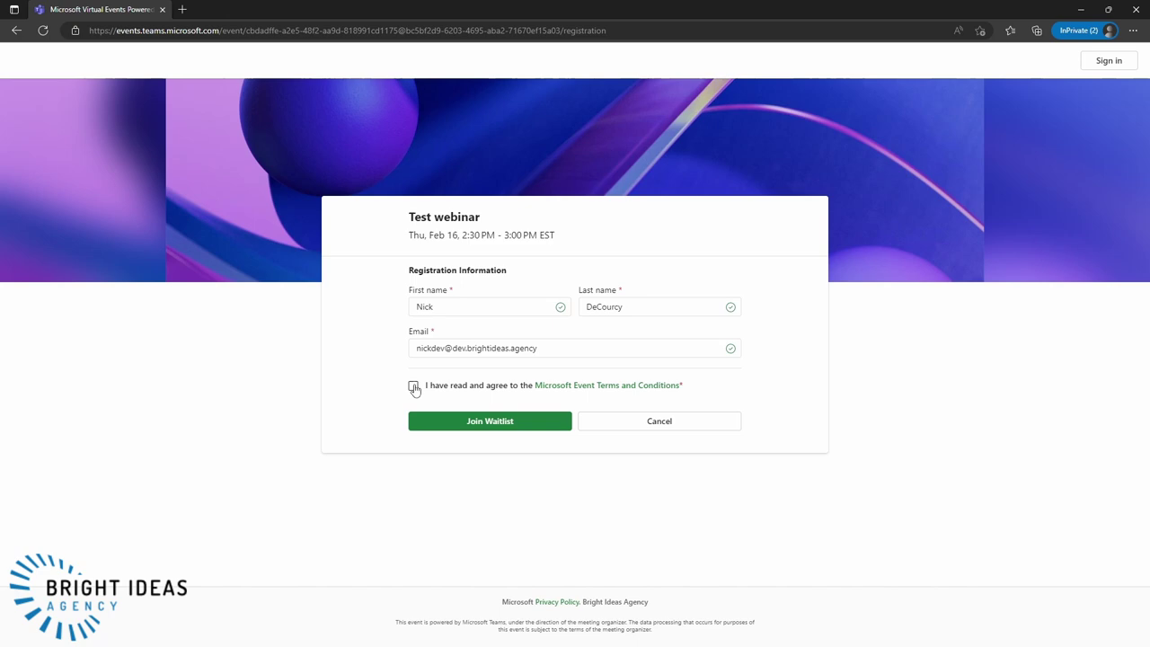
pyautogui.click(474, 424)
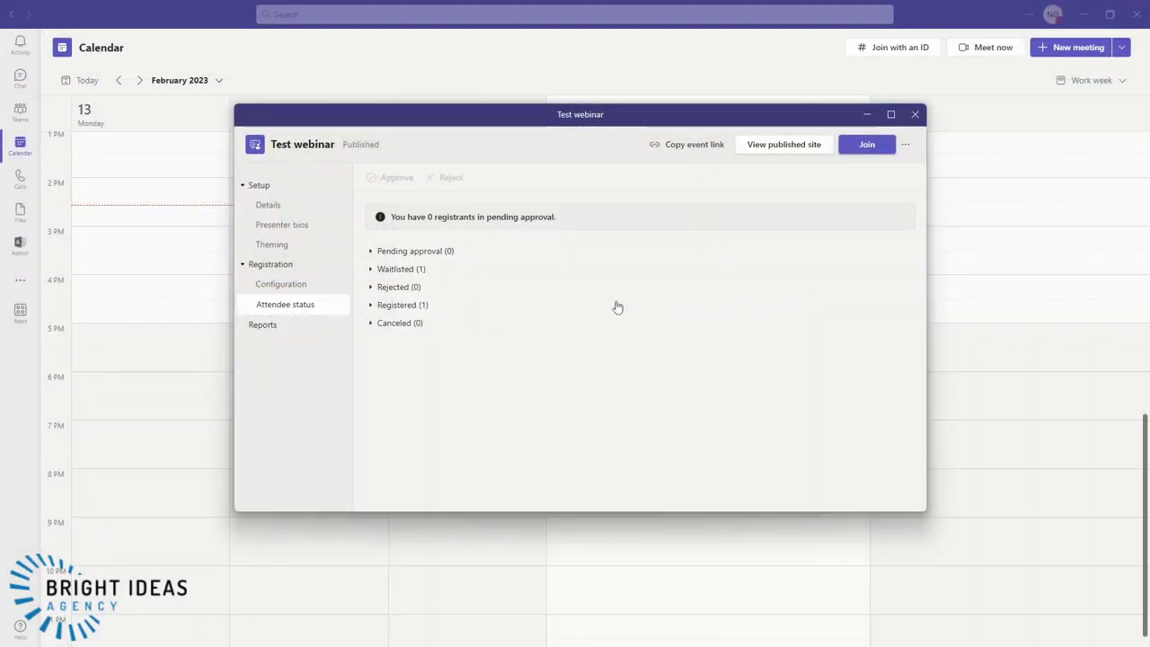
# - Raise capacity from 1 to 2 and confirm the waitlisted guest moved to Pending approval
pyautogui.click(371, 270)
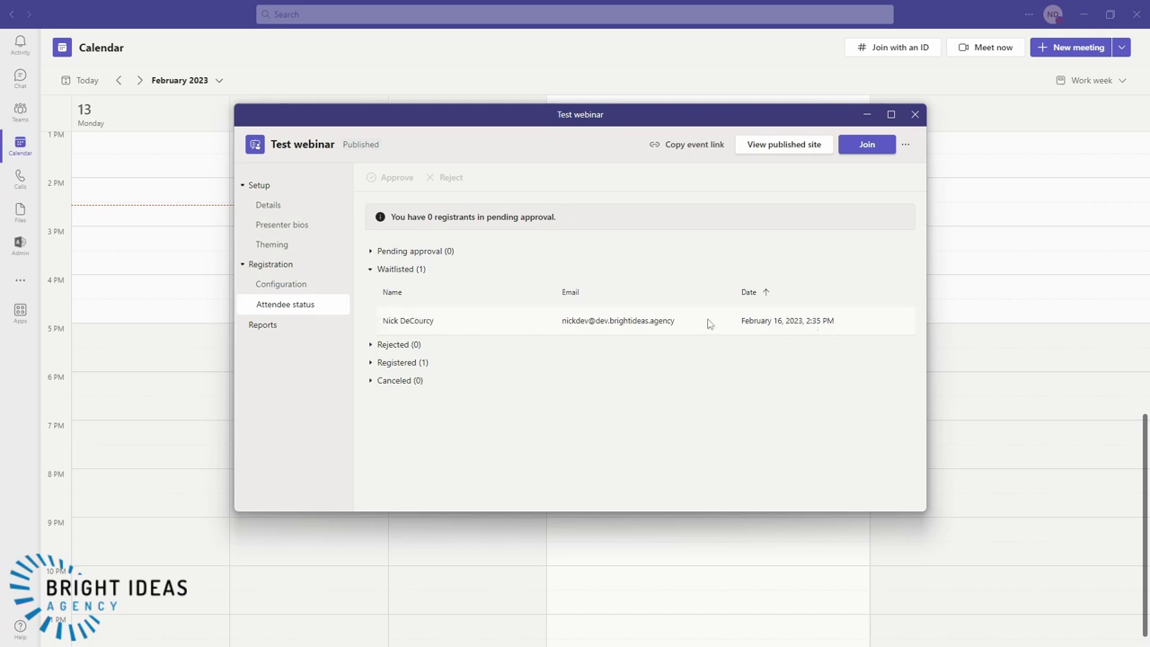
pyautogui.click(286, 286)
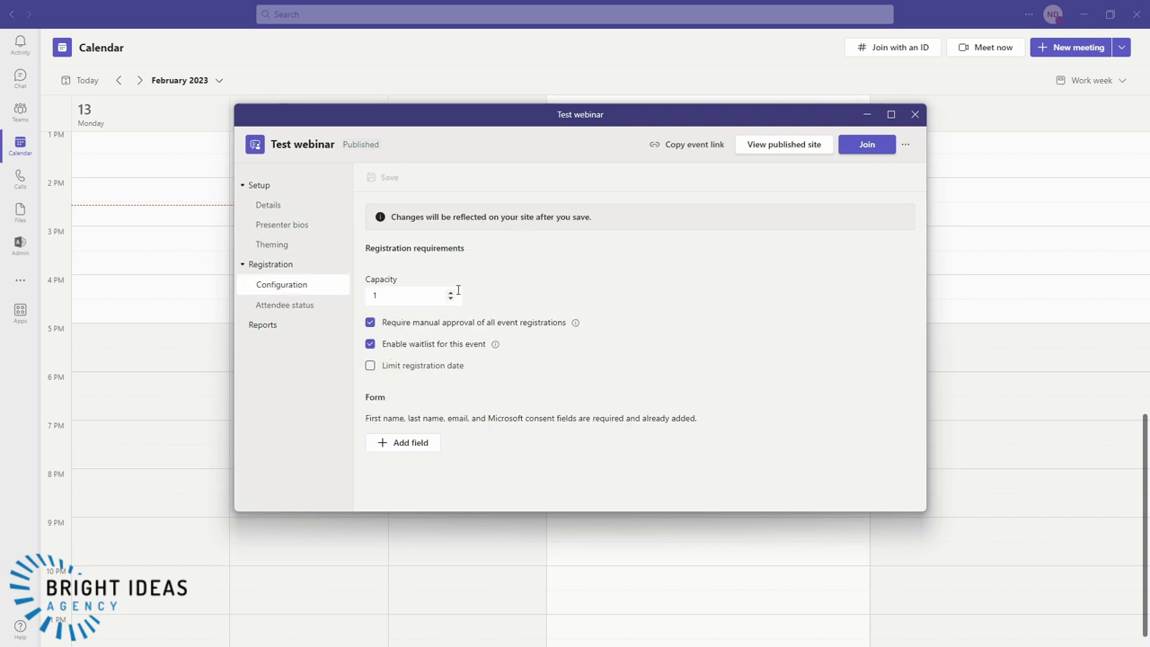
pyautogui.click(450, 292)
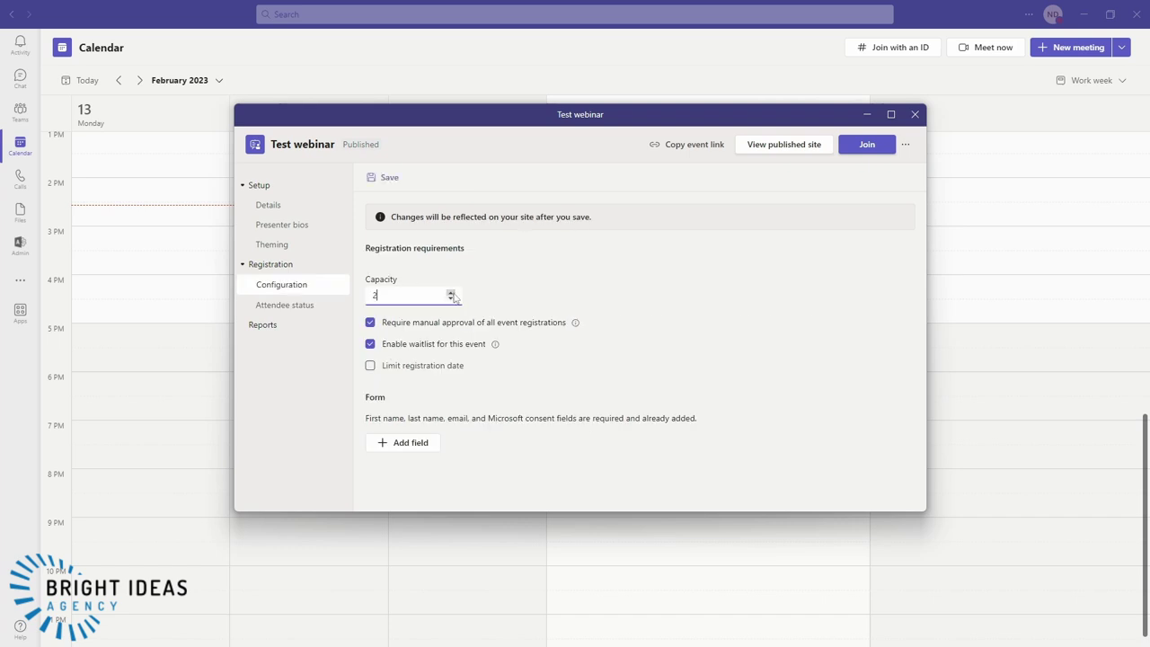
pyautogui.click(369, 180)
pyautogui.click(297, 305)
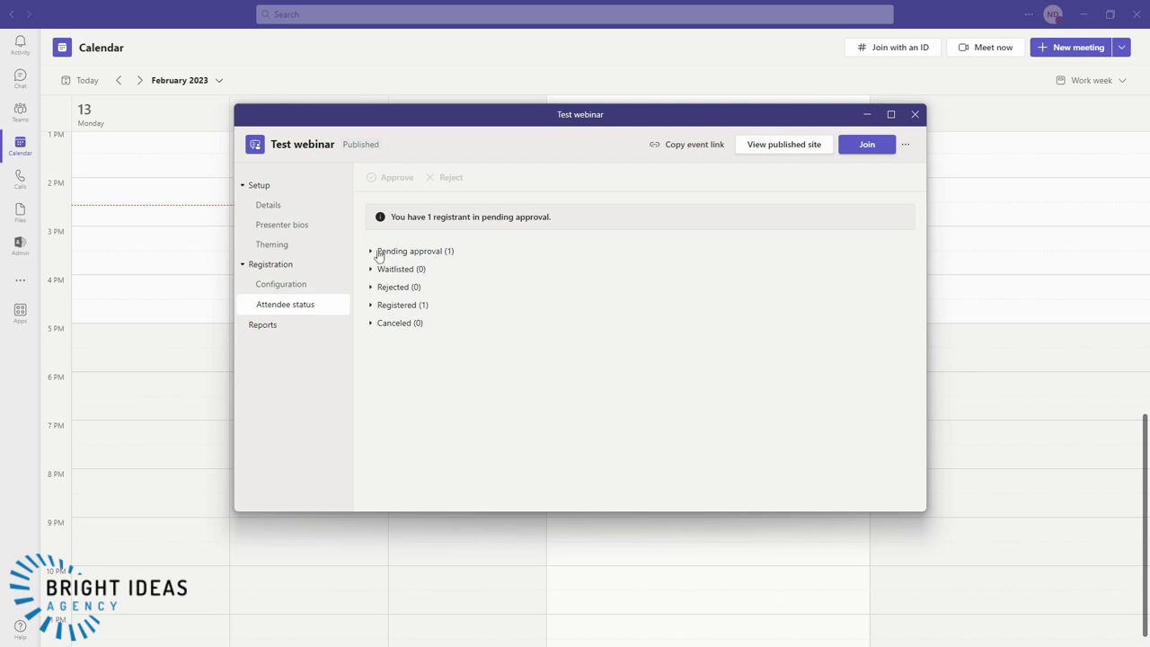
pyautogui.click(372, 253)
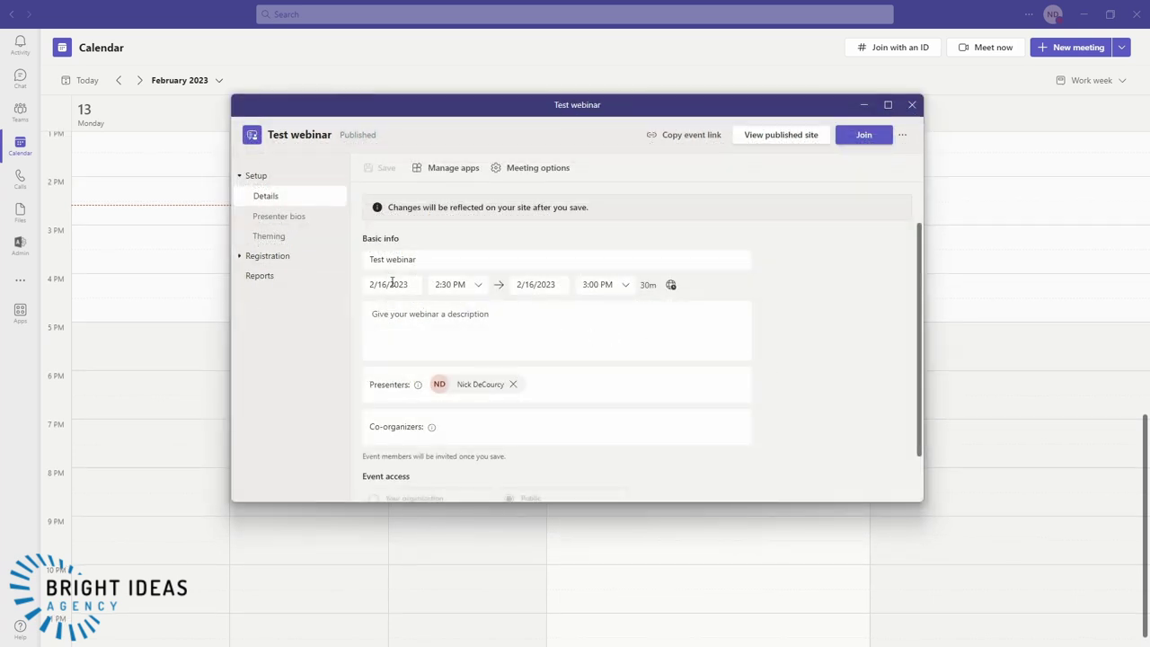
# - Move the webinar date to February 17, 2023 and save it
pyautogui.click(394, 286)
pyautogui.click(486, 406)
pyautogui.click(381, 169)
# - Limit registration so it opens on 2/17/2023 at 9:00 AM
pyautogui.click(266, 257)
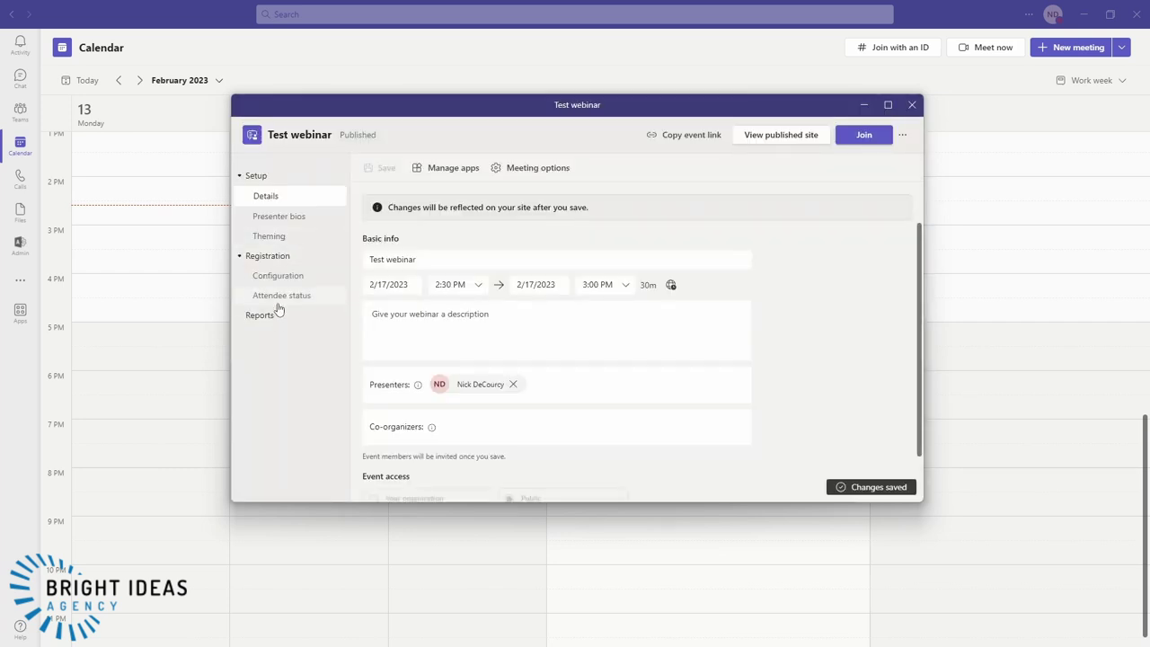
pyautogui.click(277, 276)
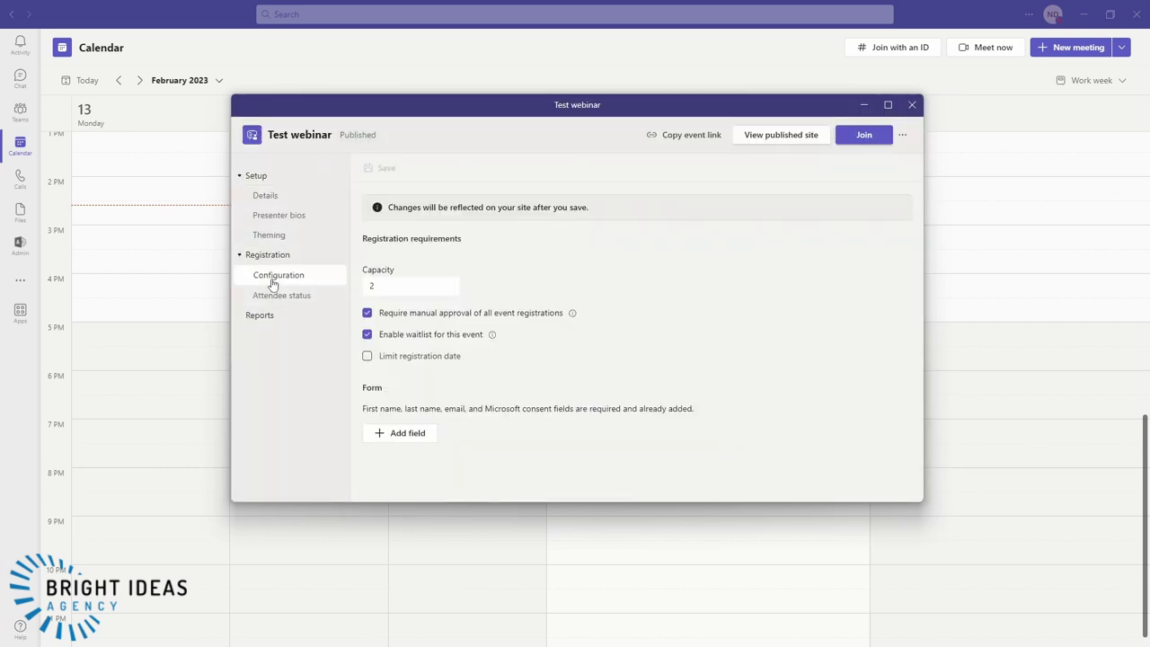
pyautogui.click(368, 357)
pyautogui.click(406, 377)
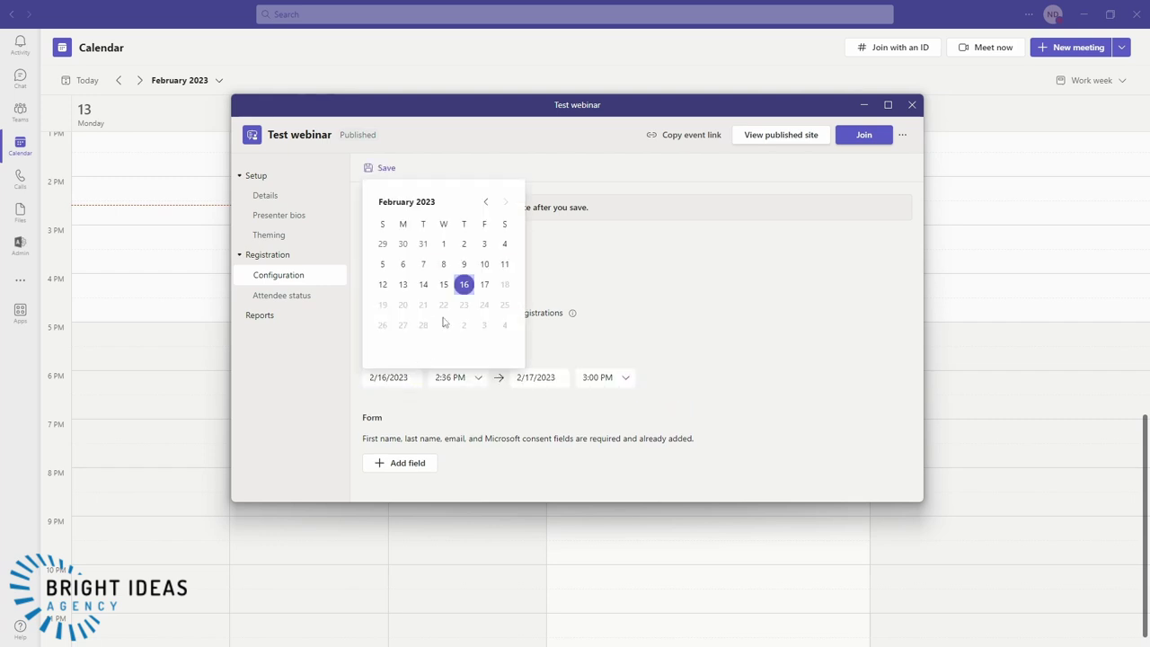
pyautogui.click(484, 284)
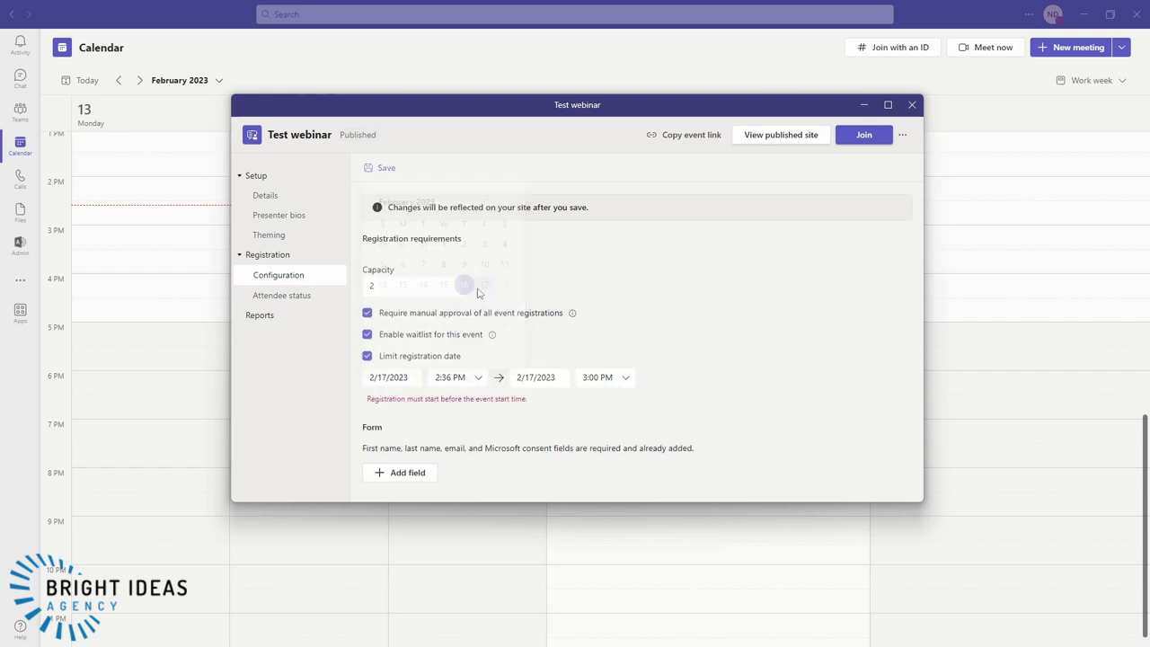
pyautogui.tripleClick(466, 378)
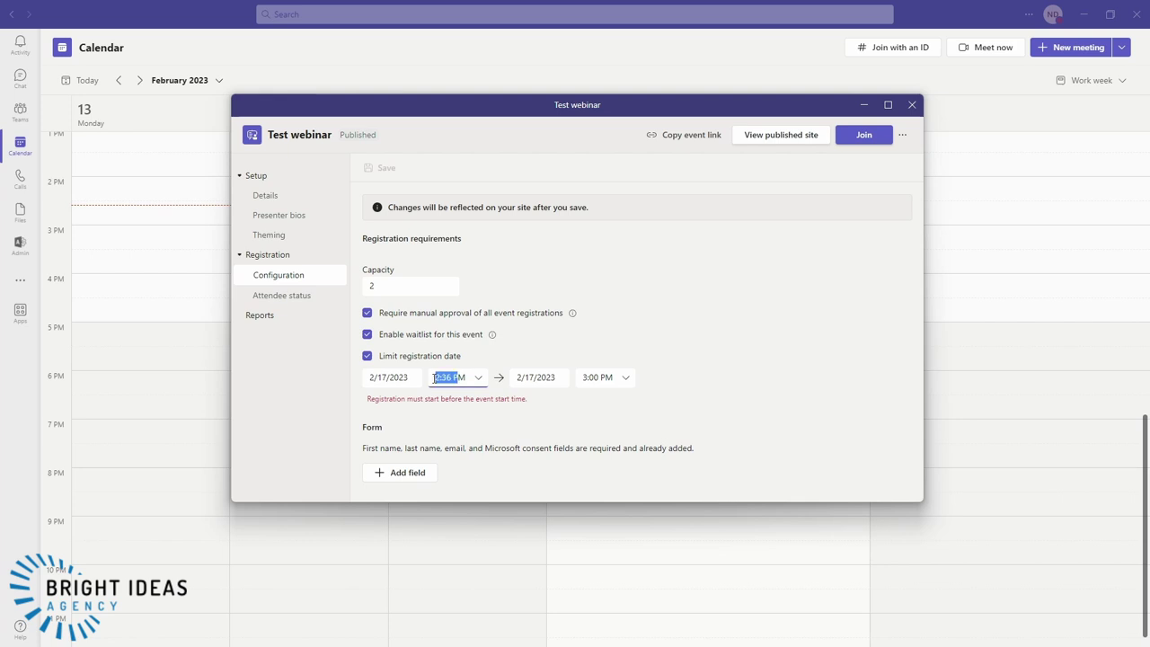
pyautogui.click(482, 382)
pyautogui.scroll(10, 471, 440)
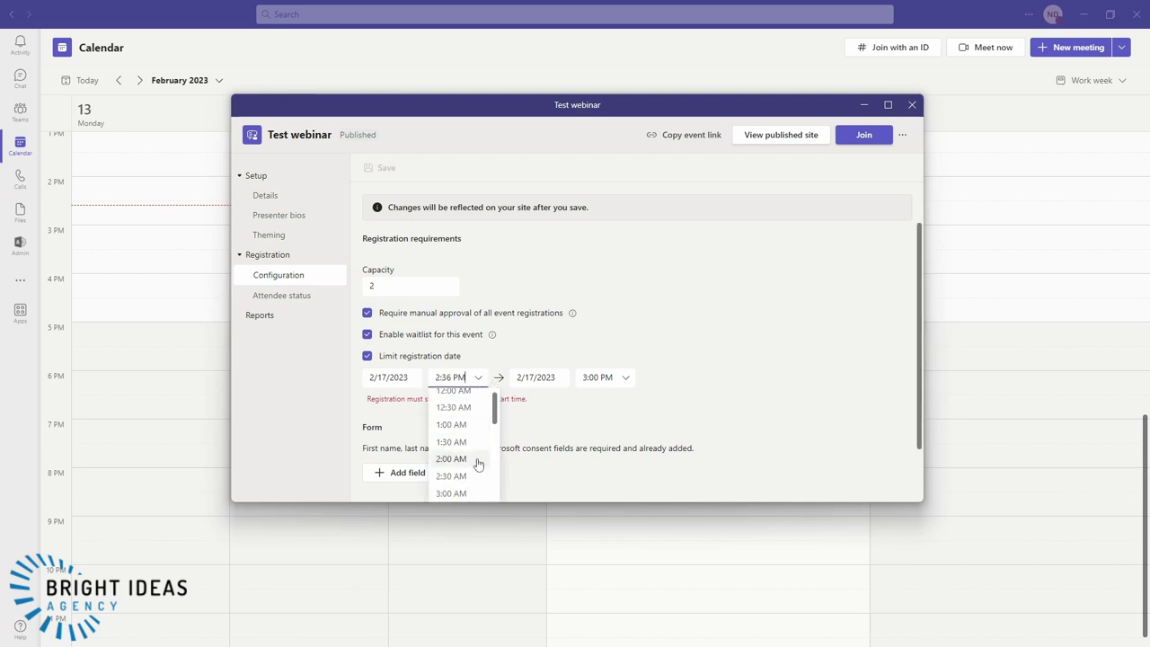
pyautogui.scroll(-3, 477, 464)
pyautogui.click(477, 462)
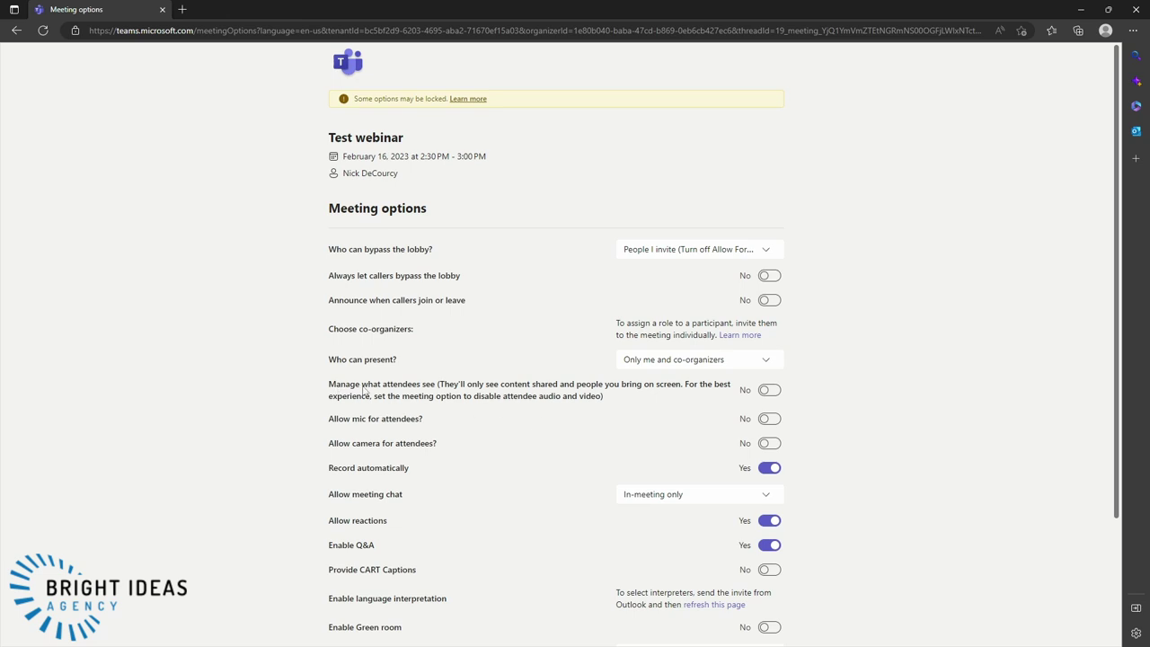
# - Turn on 'Manage what attendees see' and 'Enable Green room' in the webinar's meeting options
pyautogui.click(493, 396)
pyautogui.scroll(-1, 436, 550)
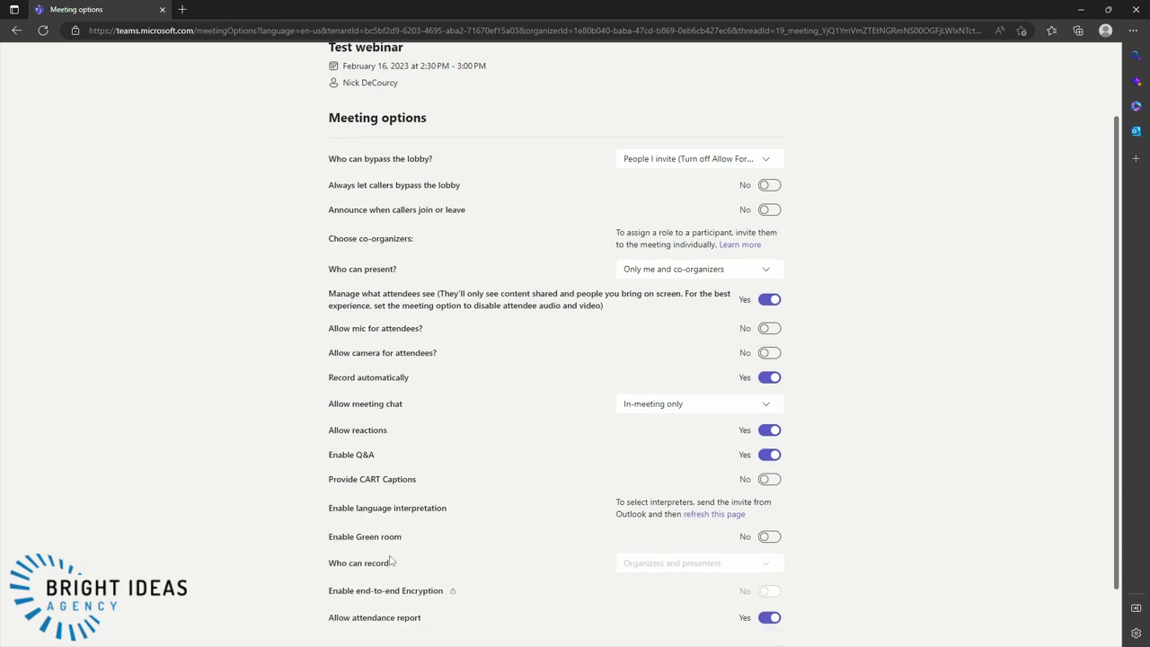
pyautogui.click(769, 536)
pyautogui.scroll(-1, 519, 505)
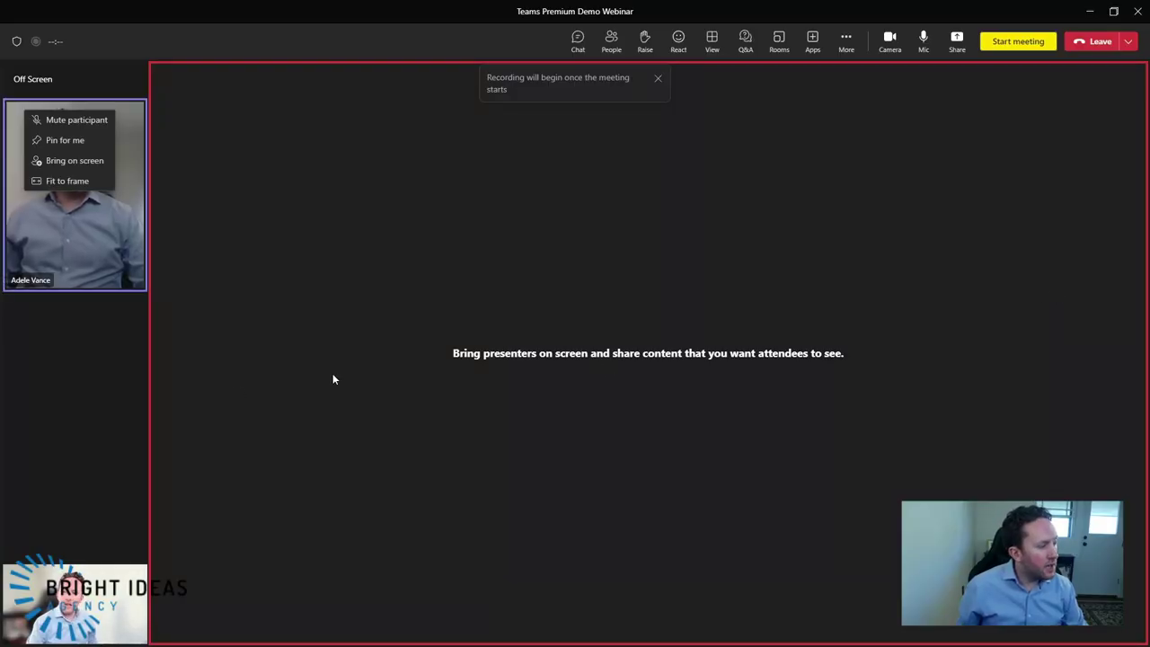
# - Dismiss the options menu on the presenter's video tile
pyautogui.click(85, 193)
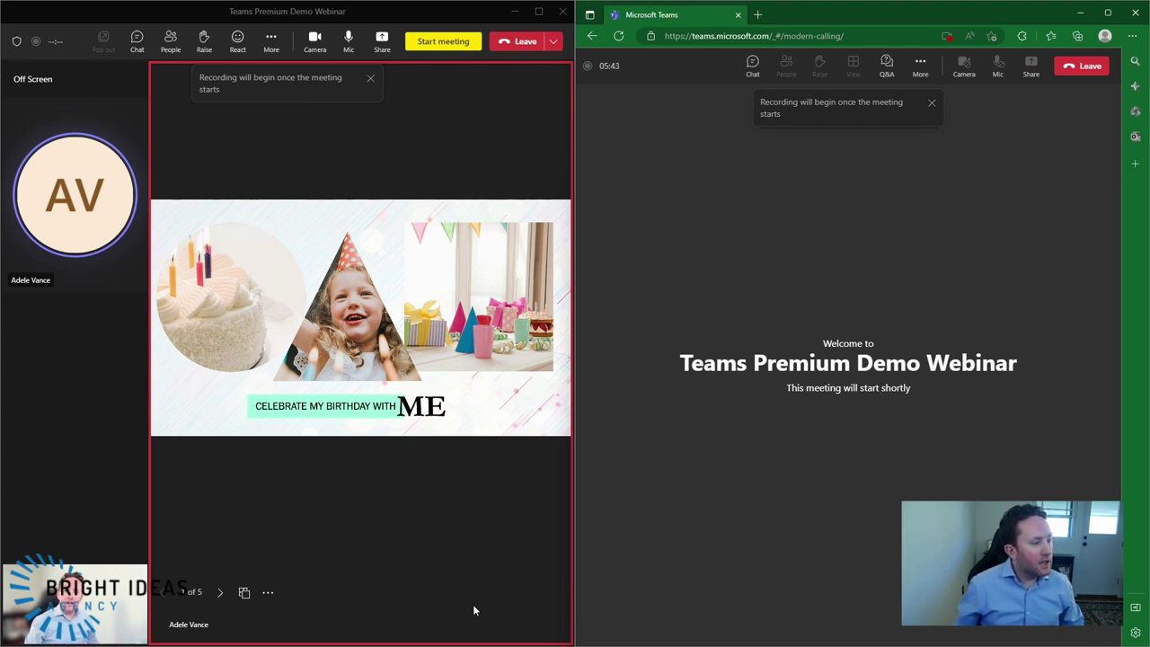
# - Start the webinar for everyone so recording begins and attendees see the birthday slide deck
pyautogui.click(444, 43)
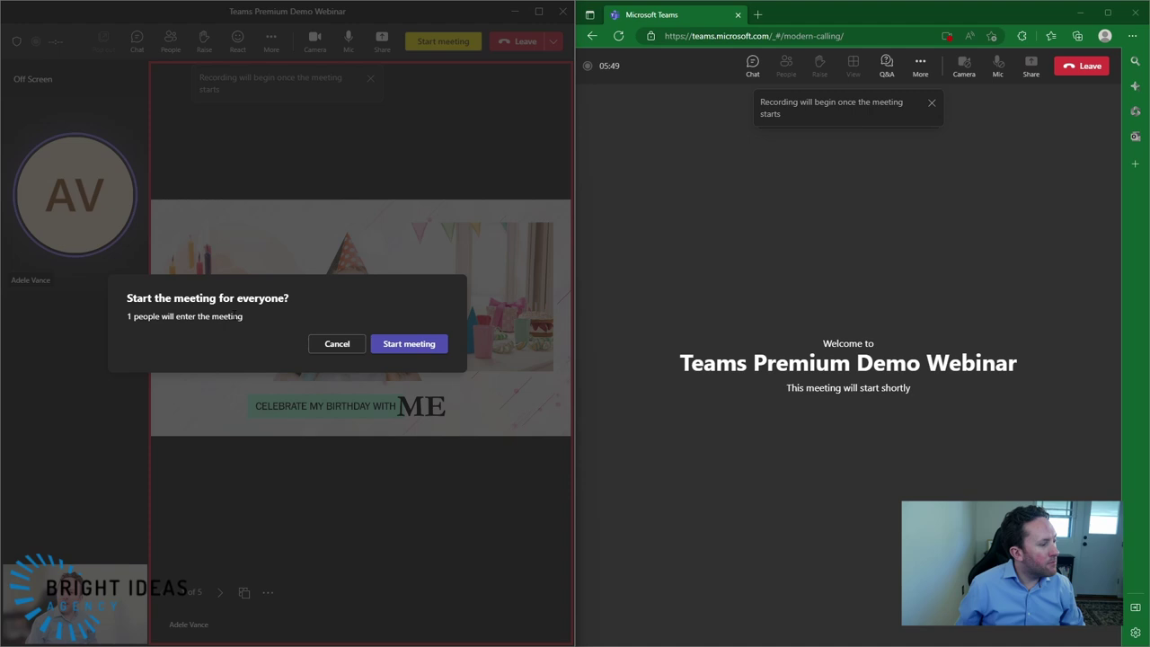
pyautogui.click(403, 344)
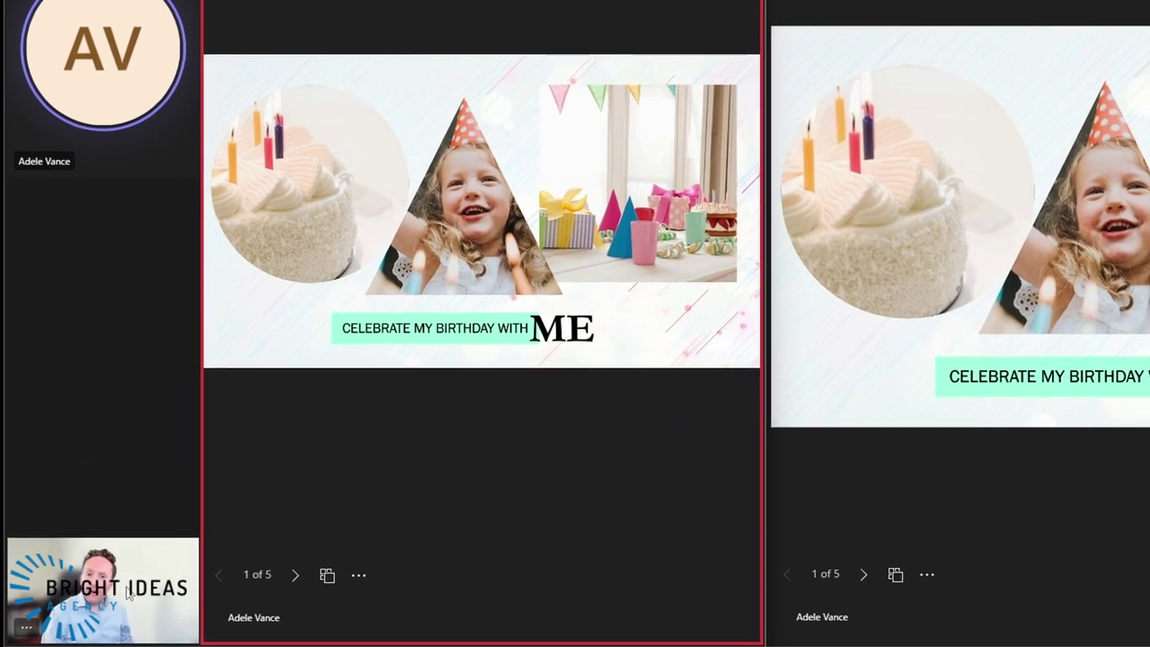
# - Bring your own video on stage, take both presenters off screen, then stop sharing the slide
pyautogui.rightClick(96, 620)
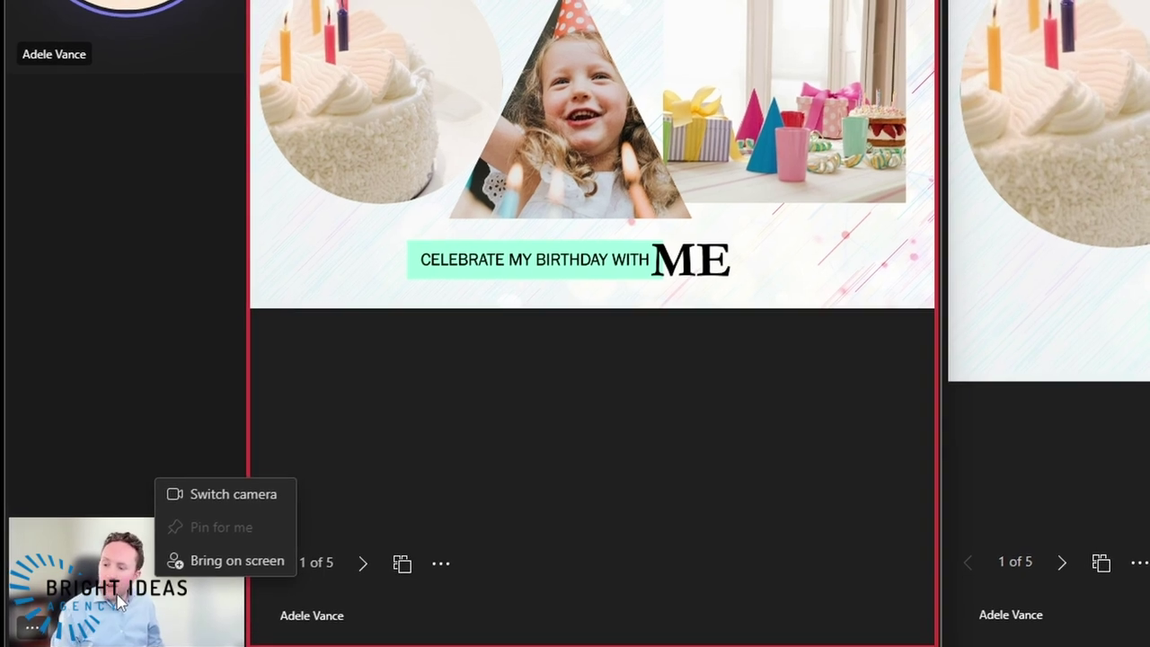
pyautogui.click(232, 564)
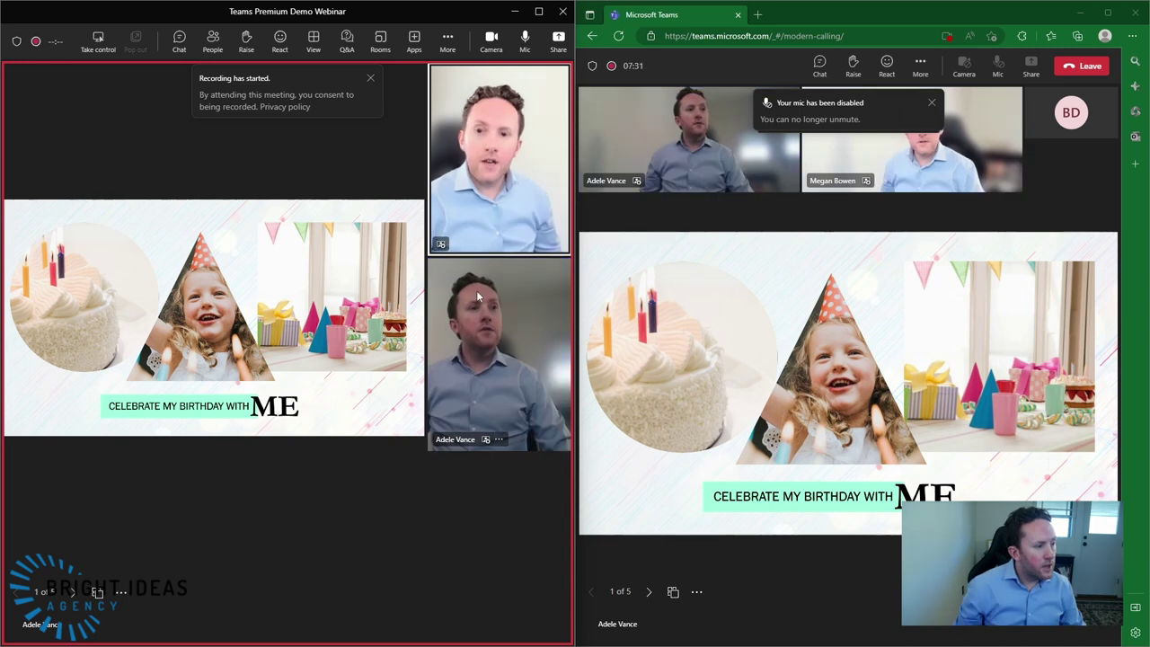
pyautogui.rightClick(508, 186)
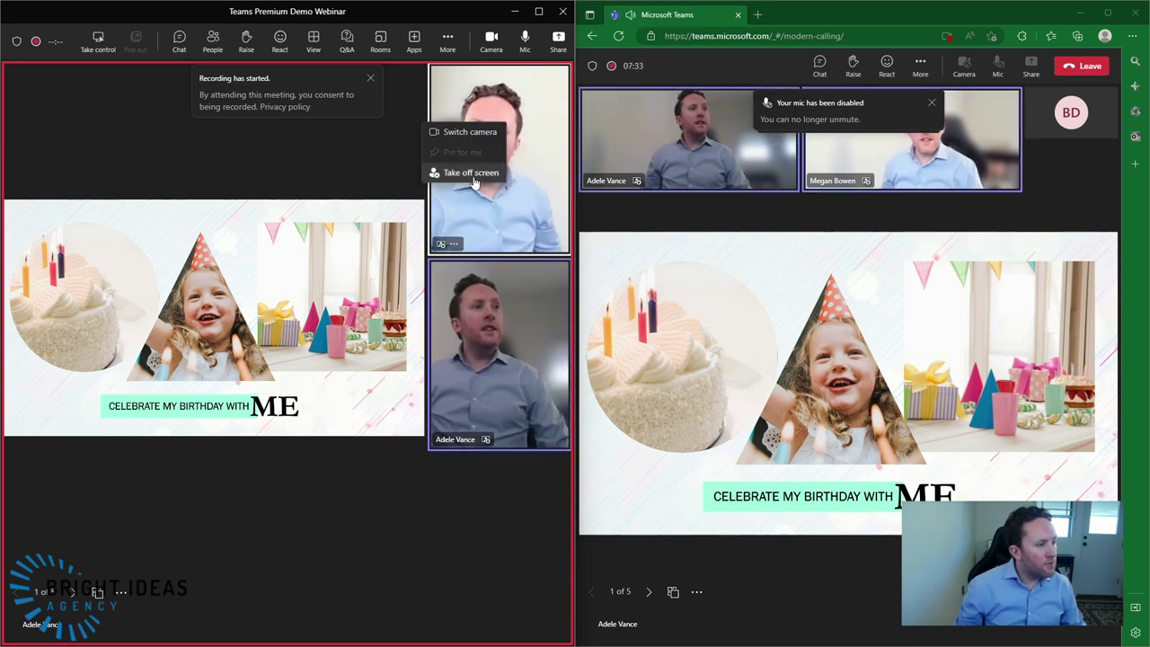
pyautogui.click(474, 171)
pyautogui.rightClick(496, 214)
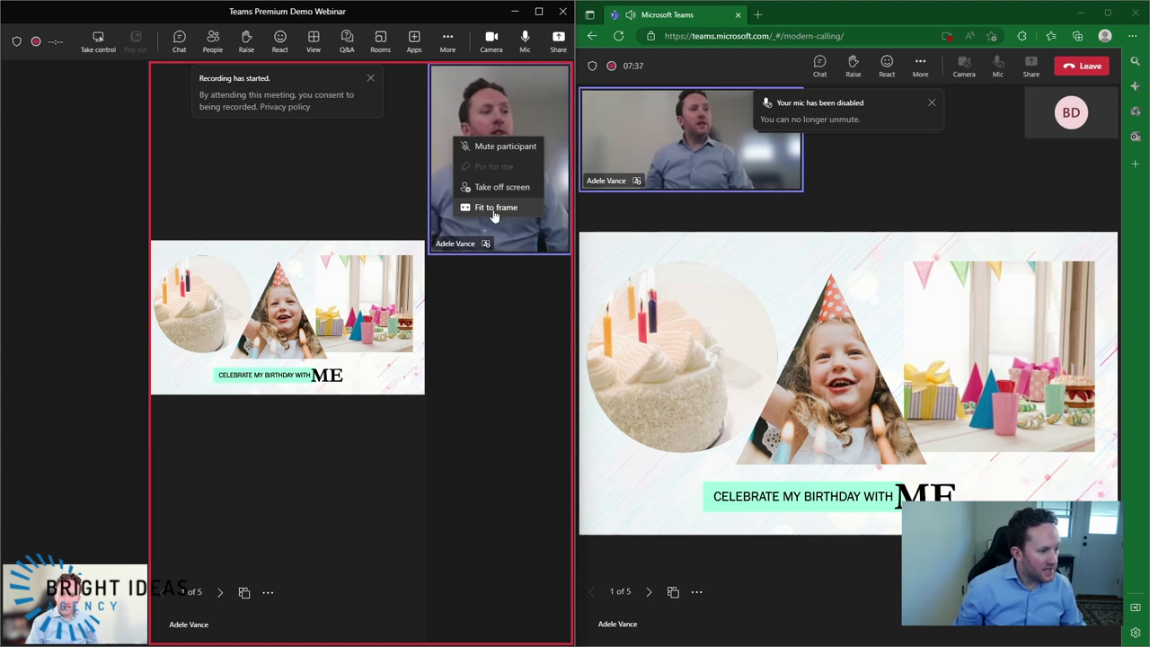
pyautogui.click(495, 191)
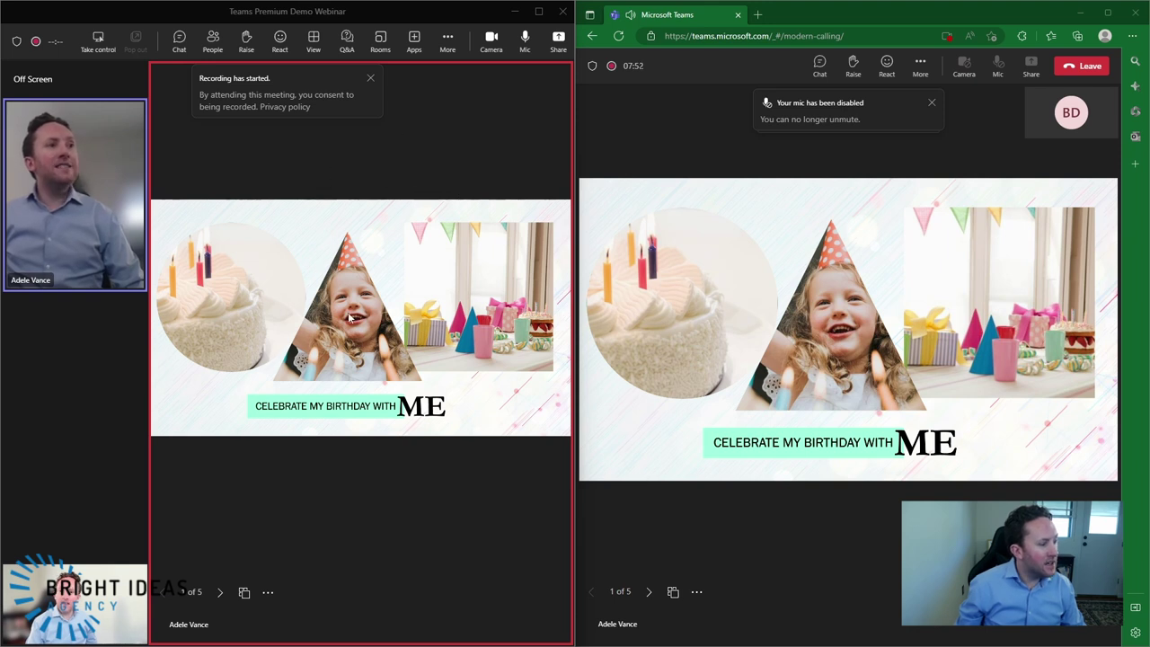
pyautogui.click(270, 597)
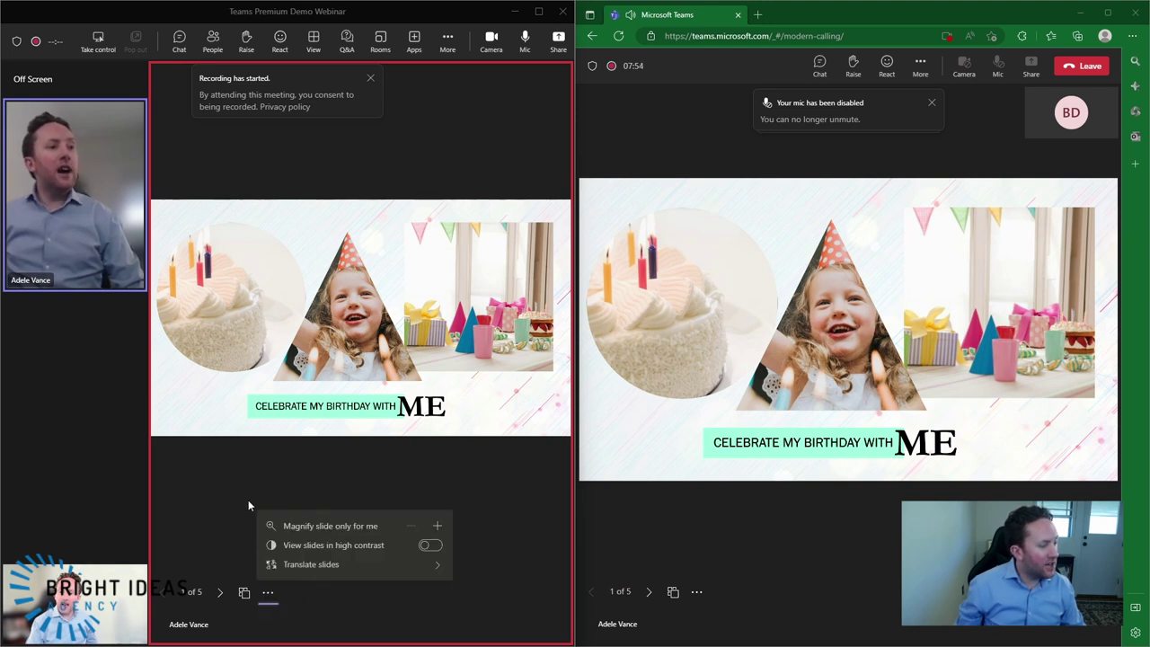
pyautogui.click(232, 526)
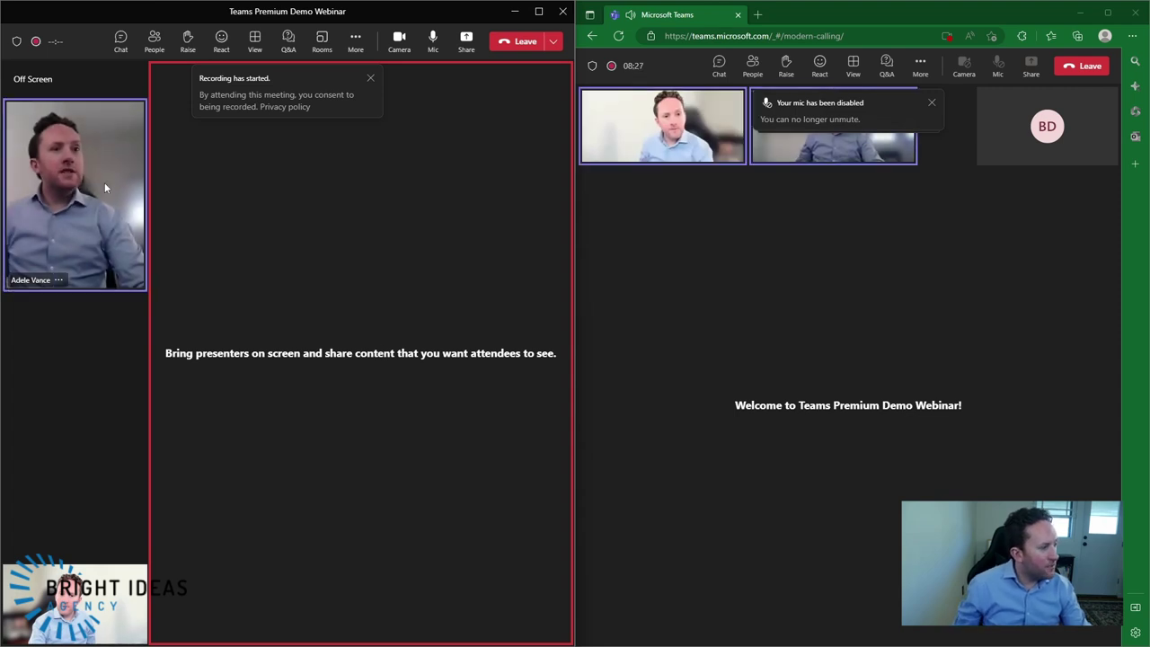
# - Put the off-screen presenter's video back on stage, then take it off again
pyautogui.rightClick(83, 216)
pyautogui.click(76, 179)
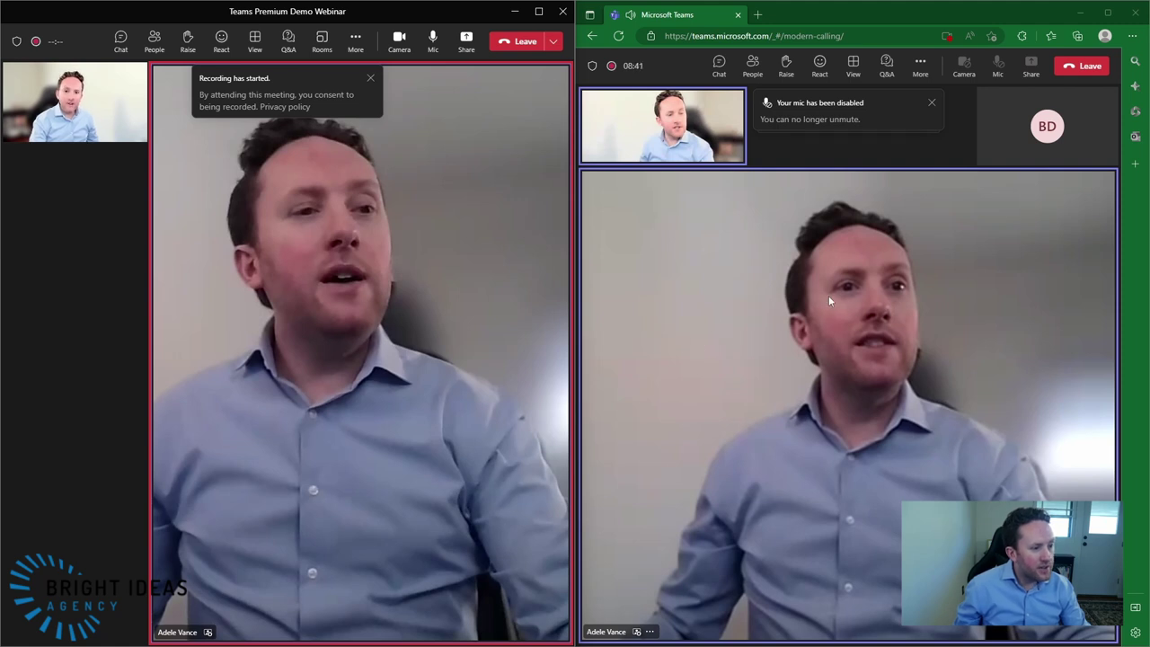
pyautogui.rightClick(377, 185)
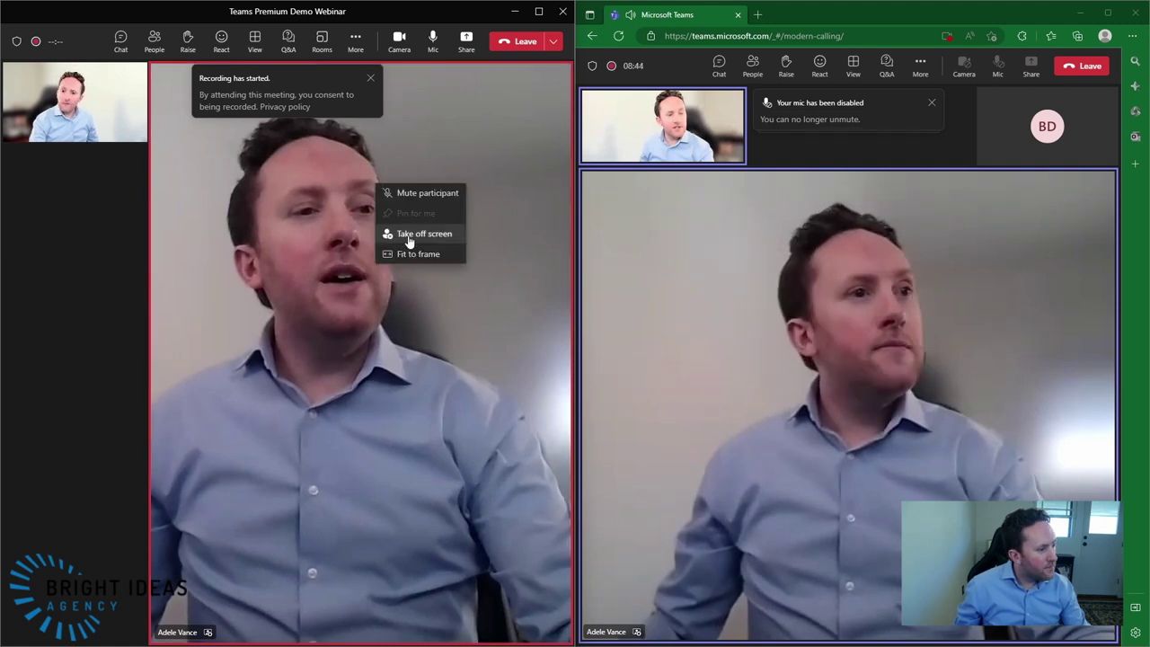
pyautogui.click(409, 238)
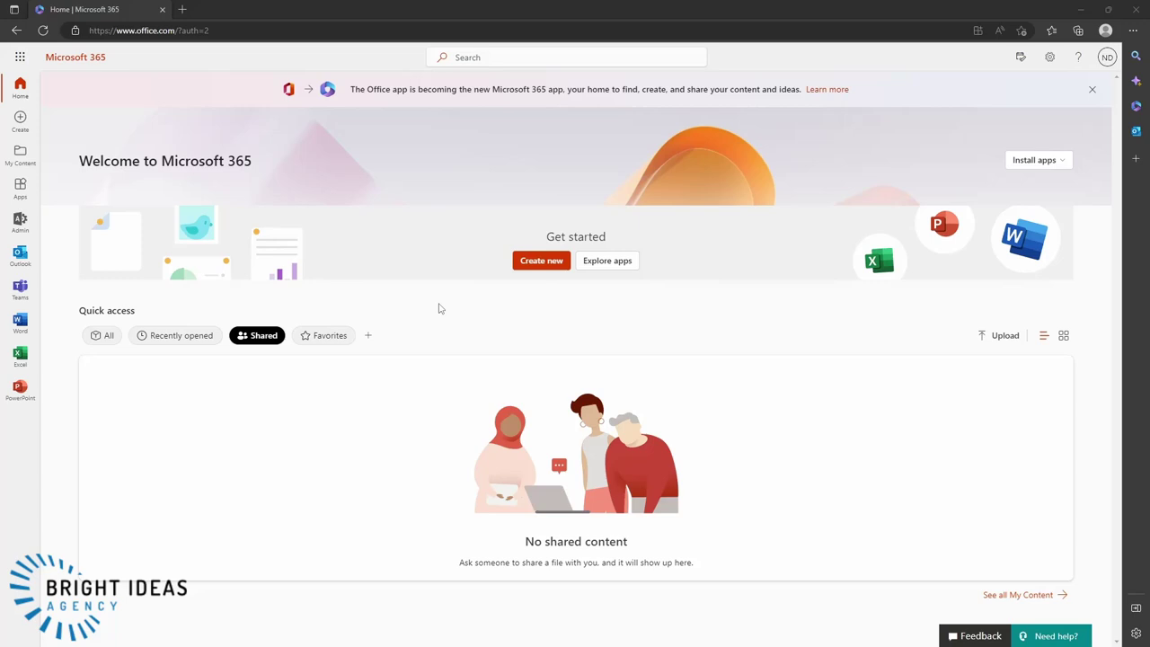
# - Create the shared booking page 'BIA Teams Premium Demo' with an invited colleague, bookable by anyone
pyautogui.click(20, 59)
pyautogui.click(55, 244)
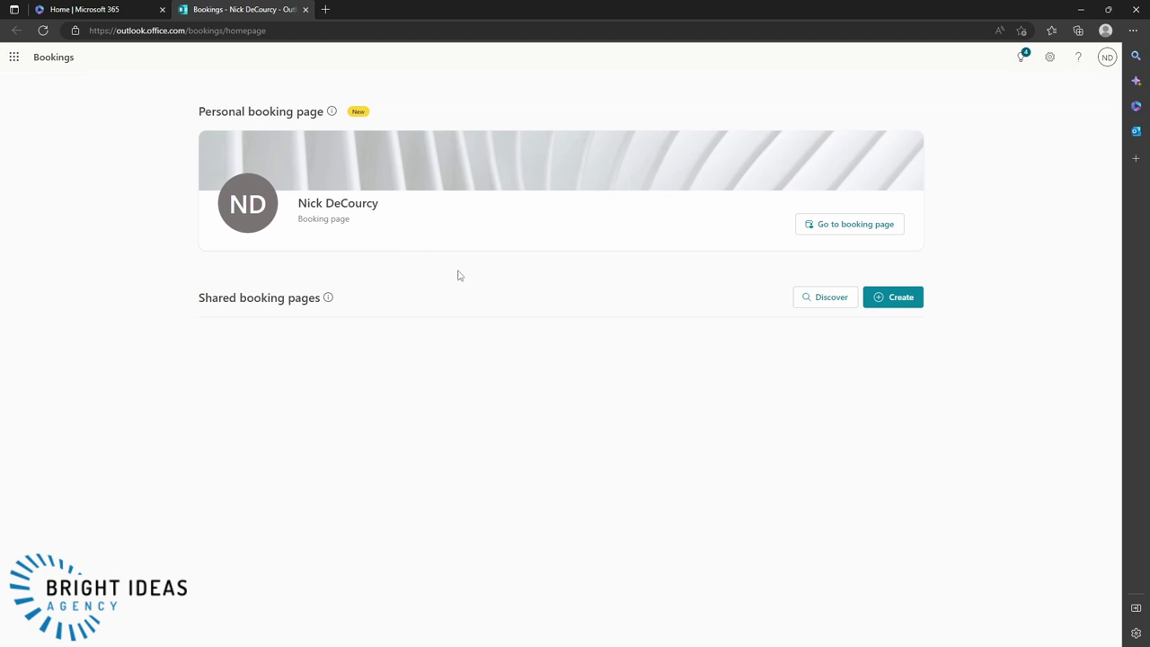
pyautogui.click(902, 298)
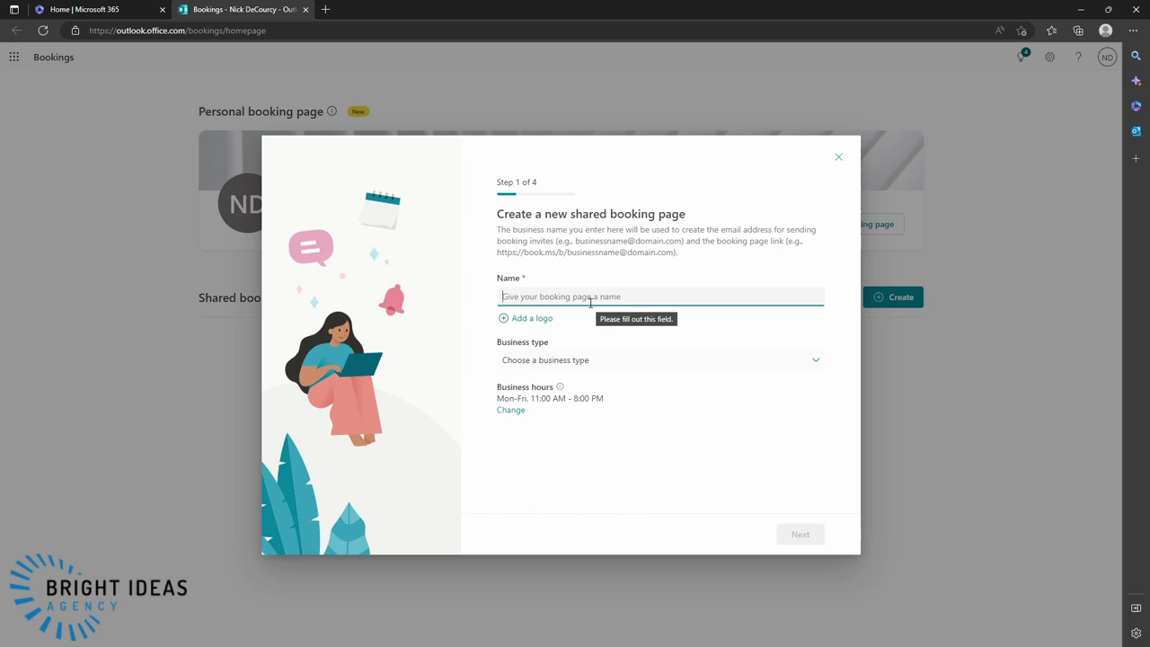
pyautogui.write('BIA Teams Premium Demo')
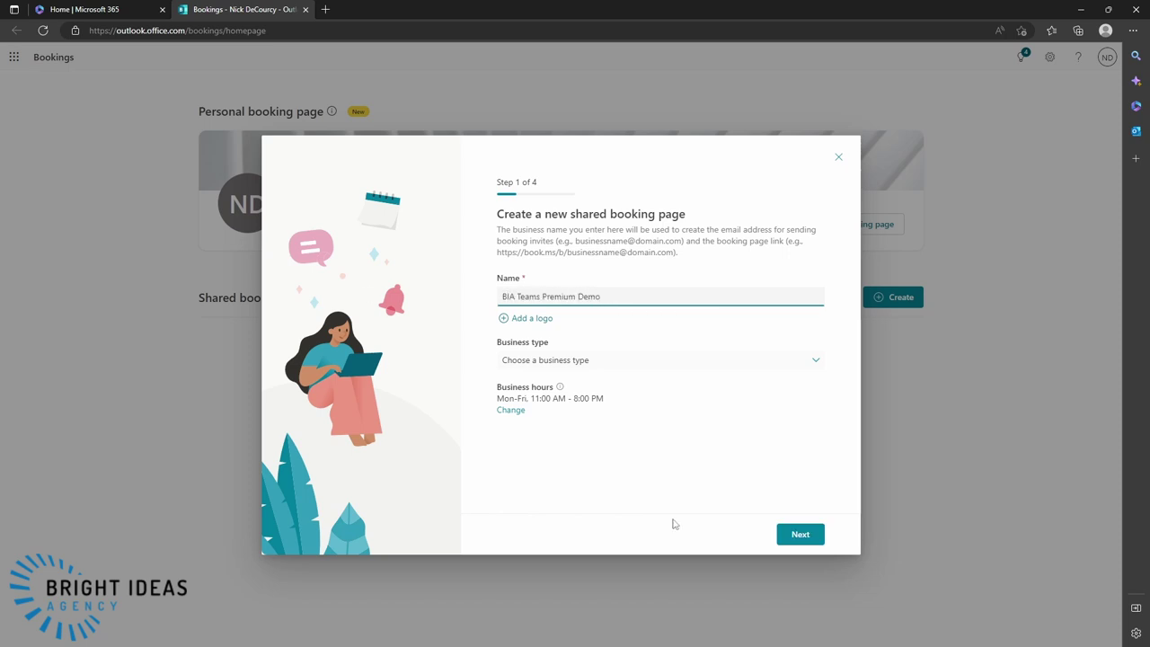
pyautogui.click(800, 533)
pyautogui.click(551, 351)
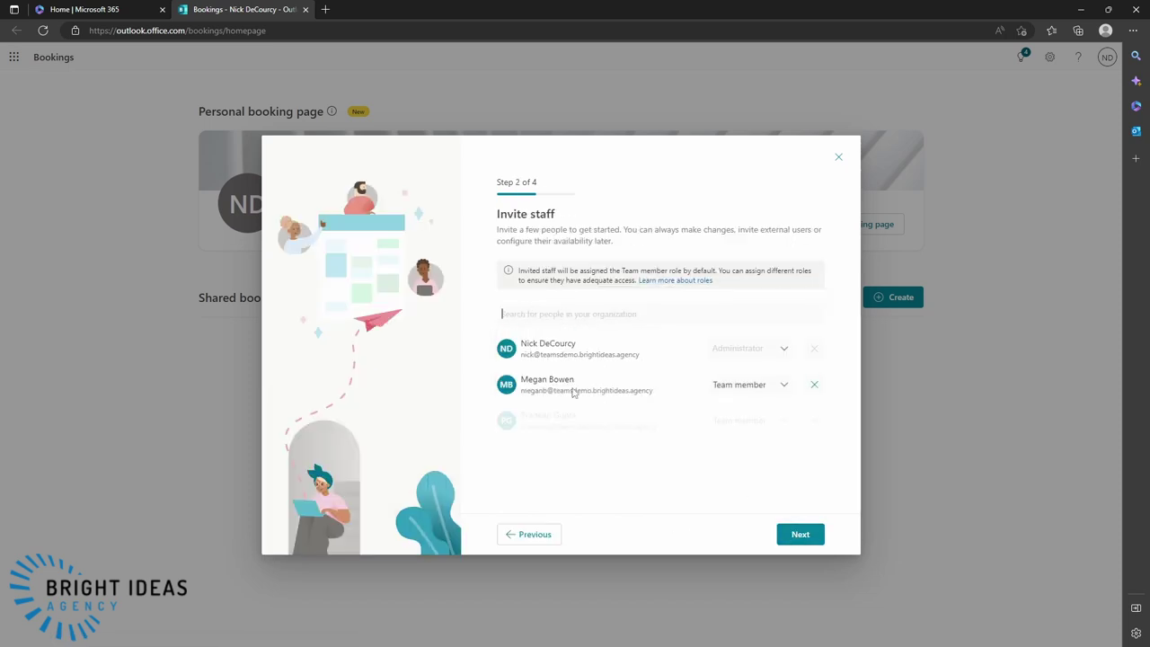
pyautogui.click(800, 533)
pyautogui.click(800, 534)
pyautogui.click(719, 380)
pyautogui.click(800, 534)
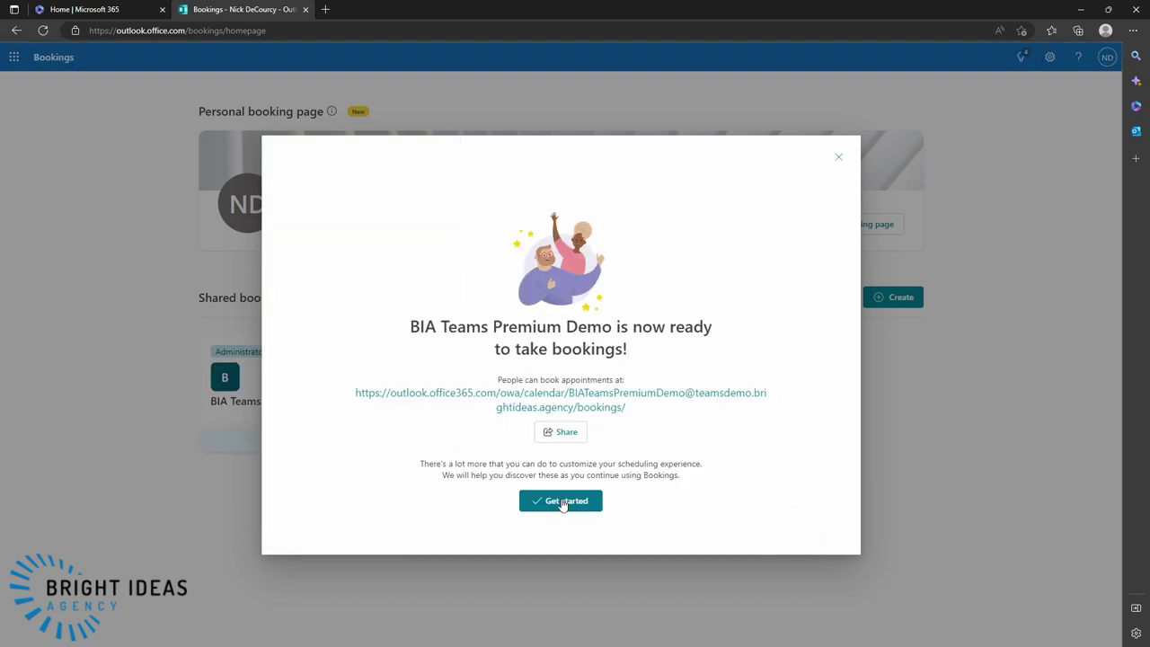
pyautogui.click(562, 503)
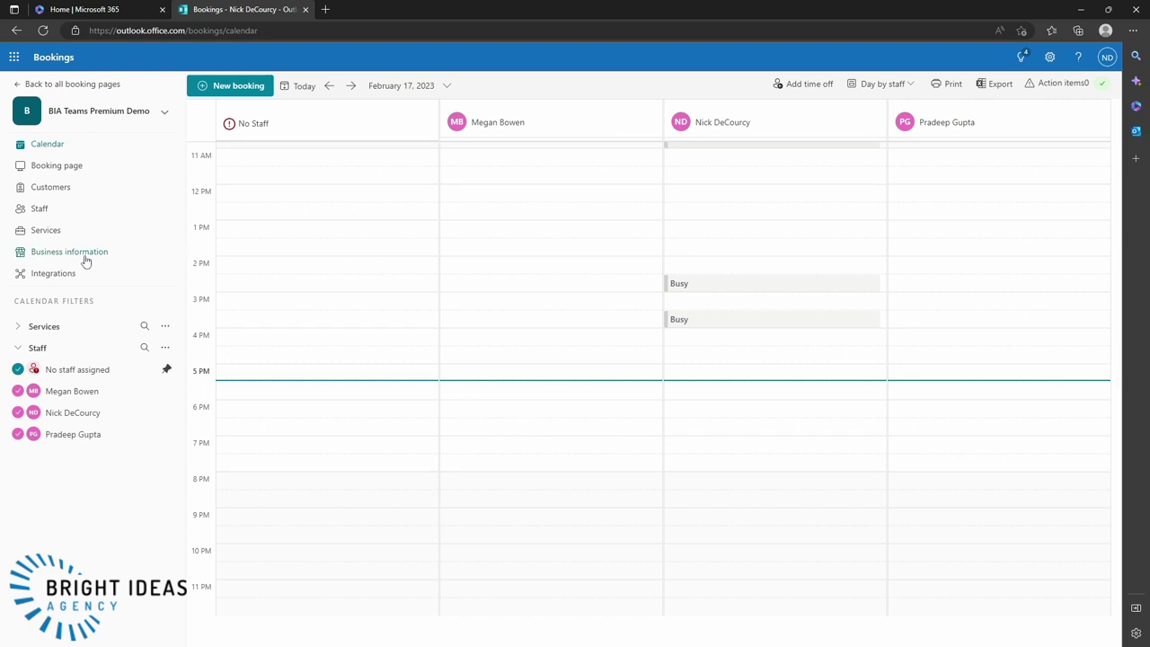
# - Review the 30-min meeting service's notification settings and discard without saving
pyautogui.click(49, 230)
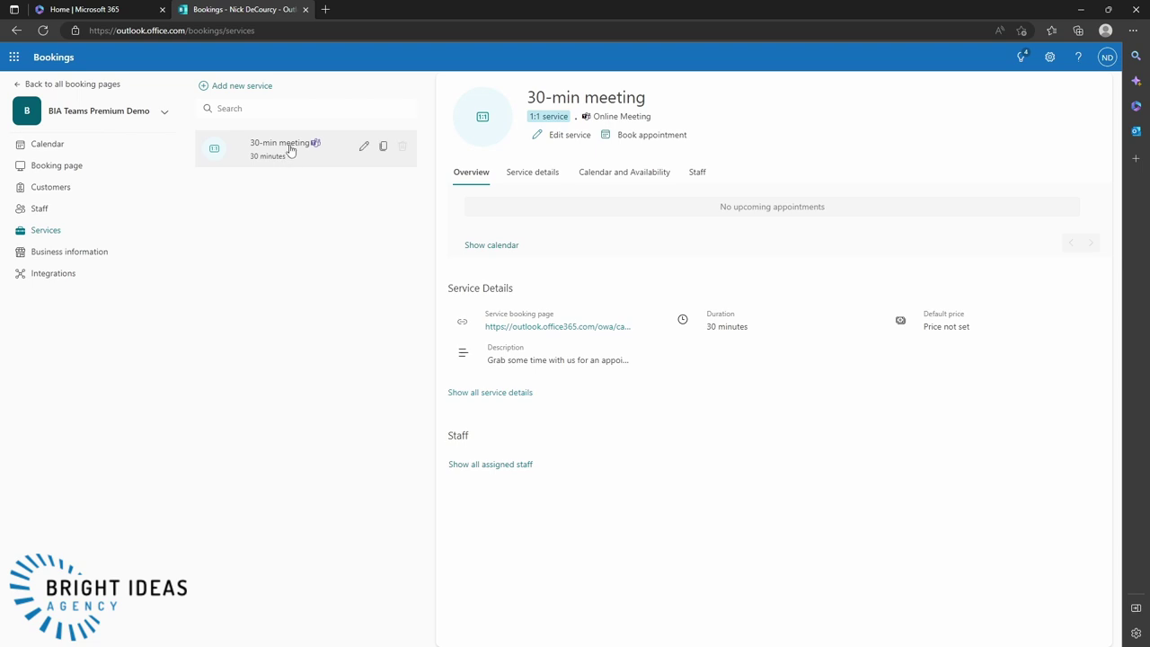
pyautogui.click(364, 147)
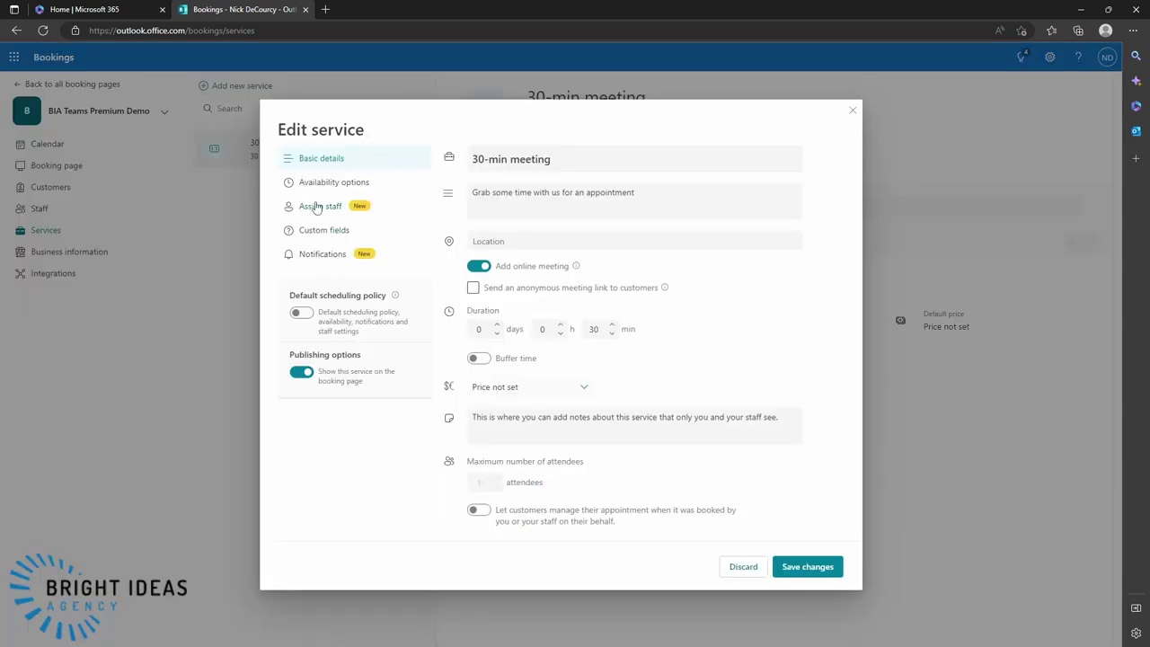
pyautogui.click(315, 255)
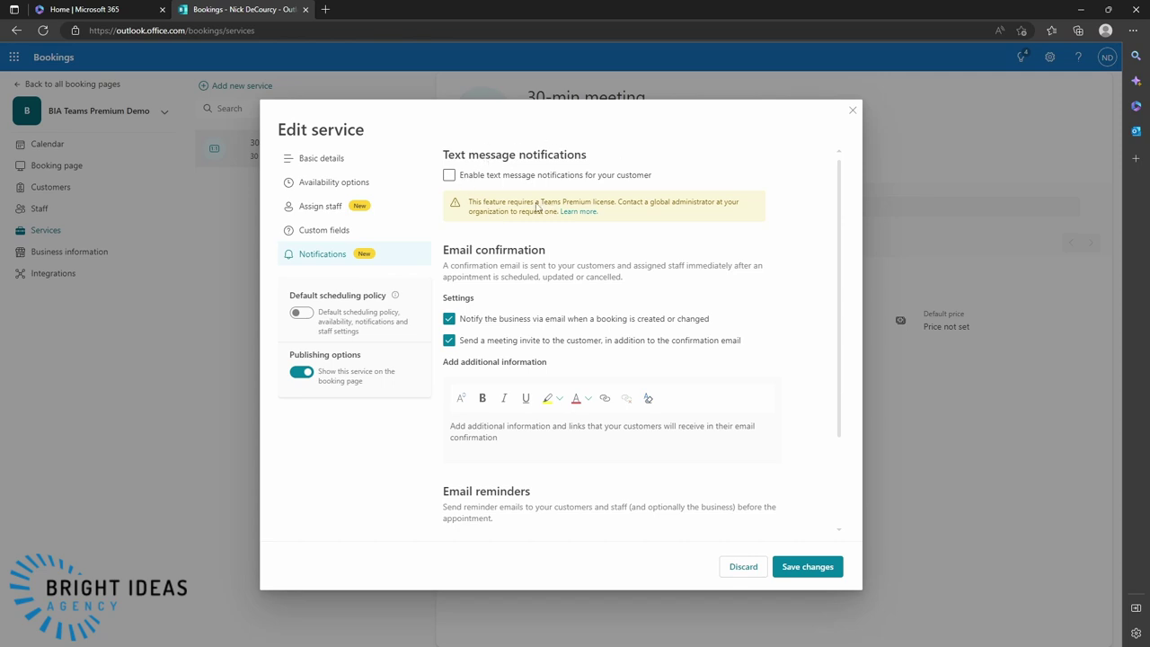
pyautogui.click(741, 568)
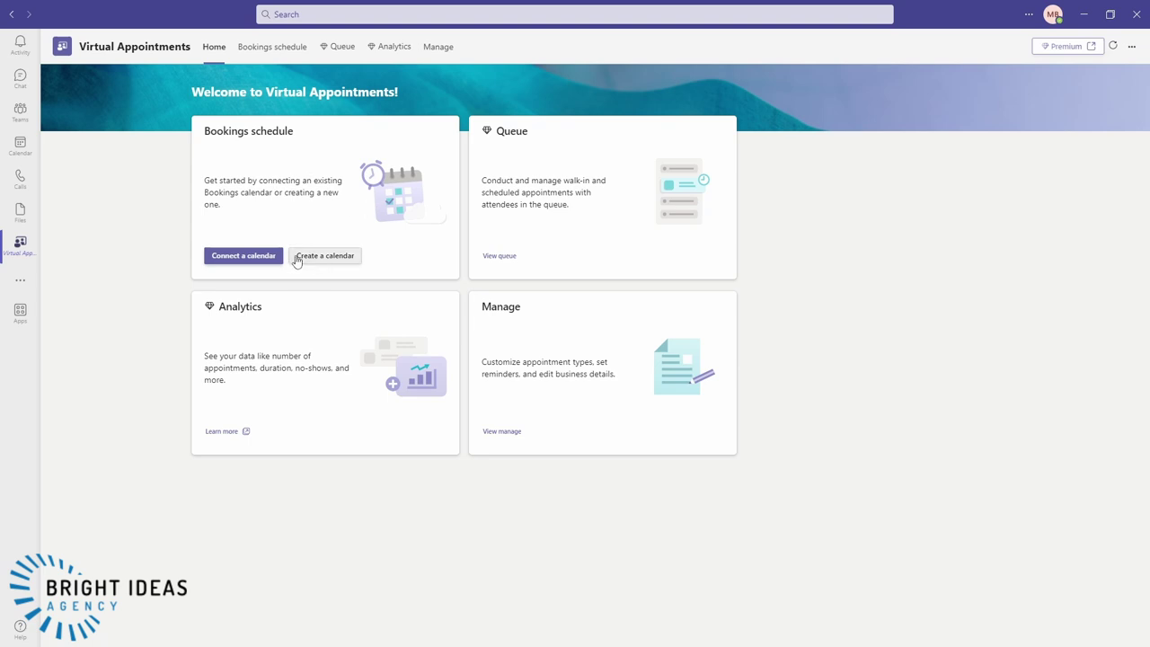
# - Connect the existing BIA Teams Premium Demo booking calendar to Virtual Appointments
pyautogui.click(236, 256)
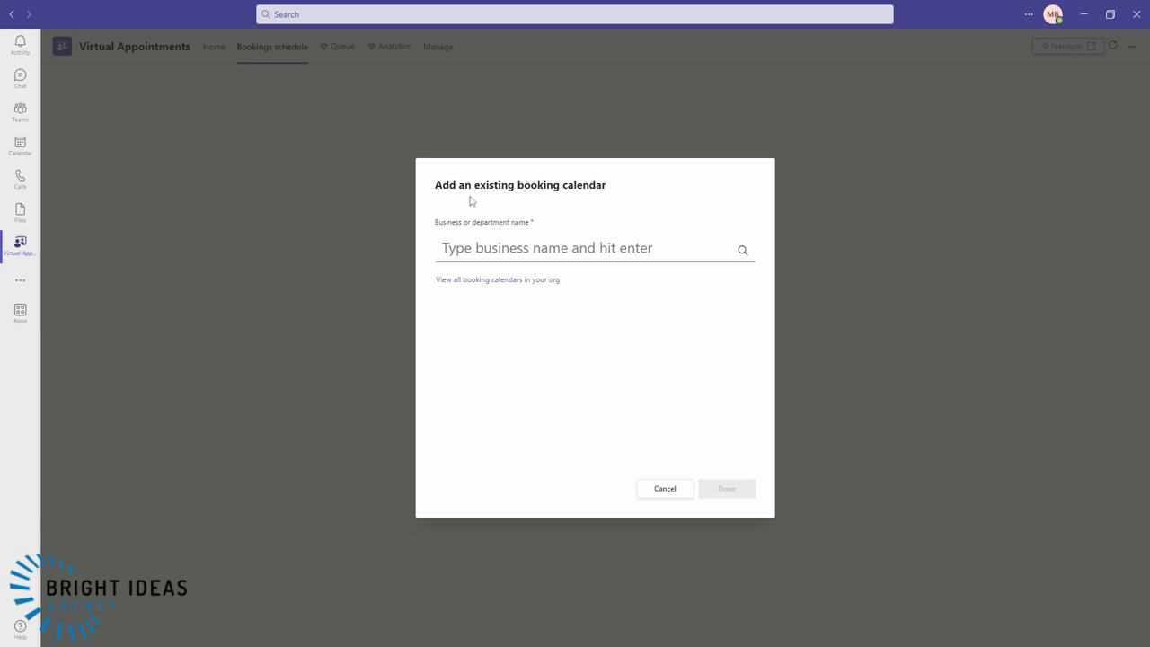
pyautogui.click(477, 284)
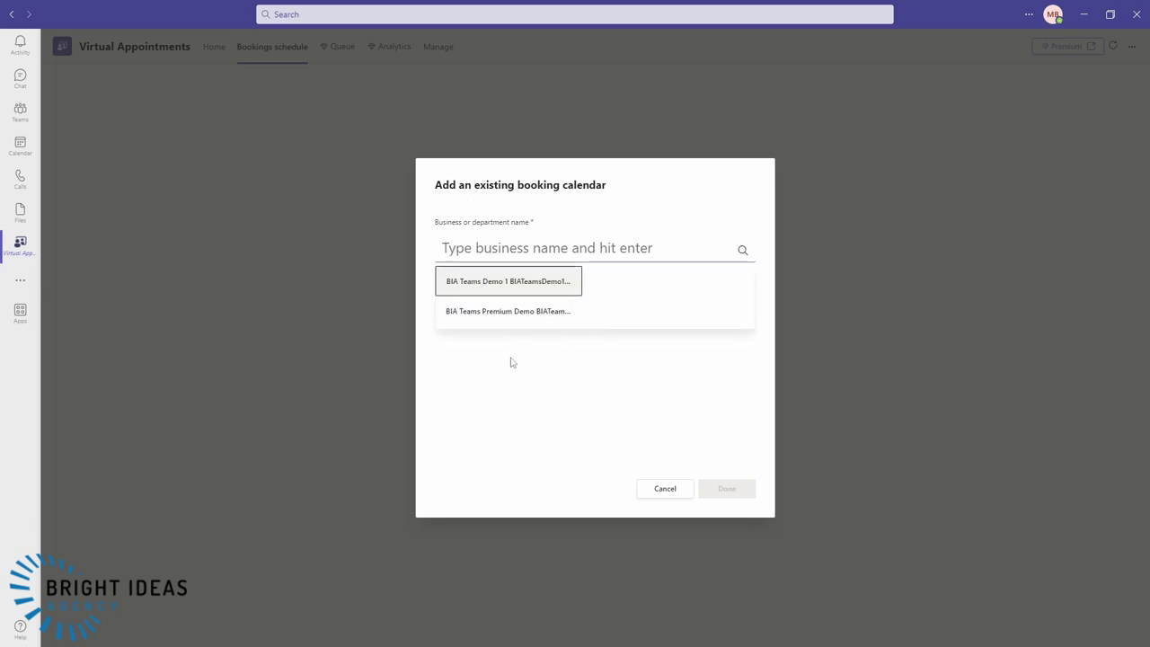
pyautogui.click(530, 312)
pyautogui.click(746, 485)
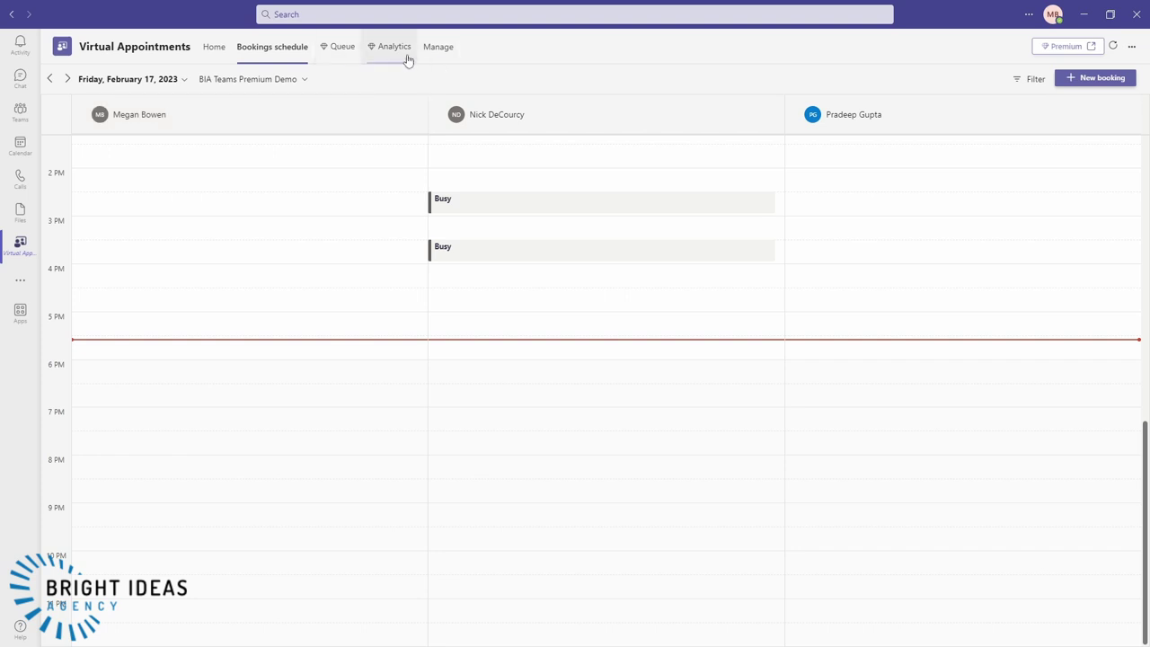
# - Check the appointment queue and usage report, then return to the Virtual Appointments welcome page
pyautogui.click(343, 47)
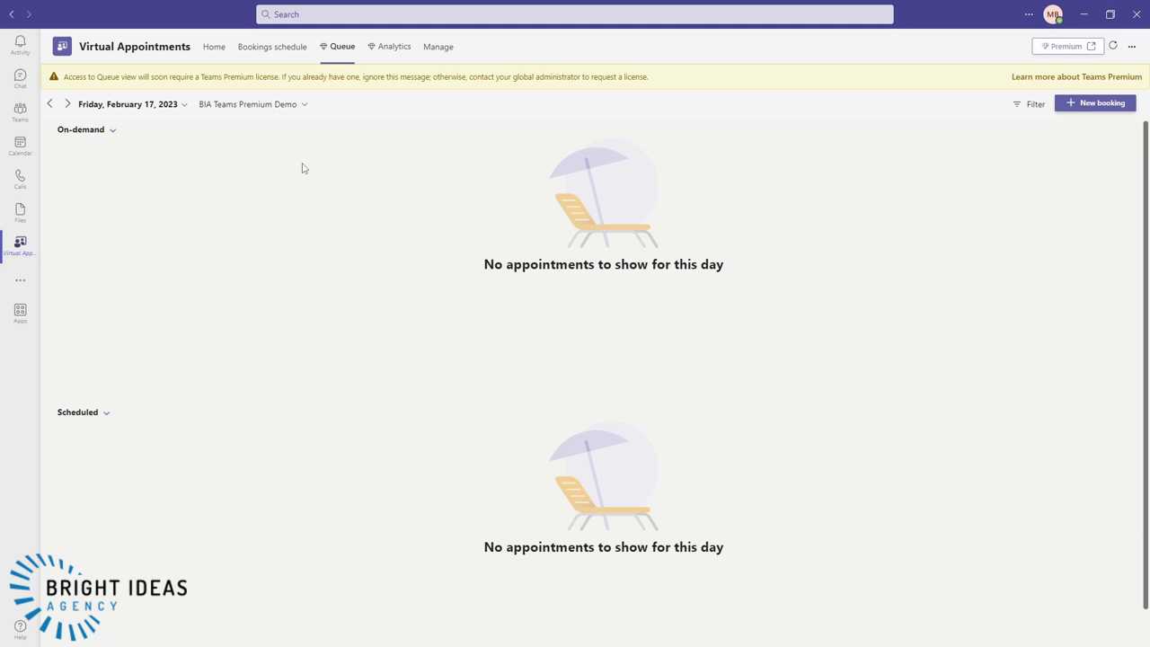
pyautogui.click(380, 56)
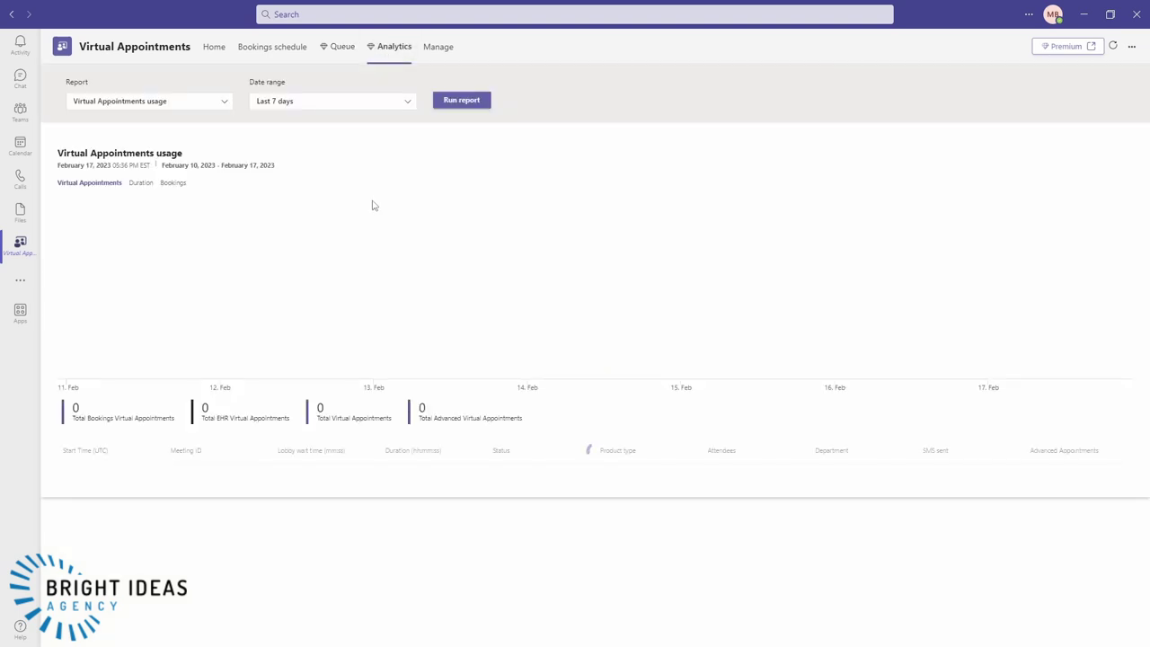
pyautogui.click(212, 50)
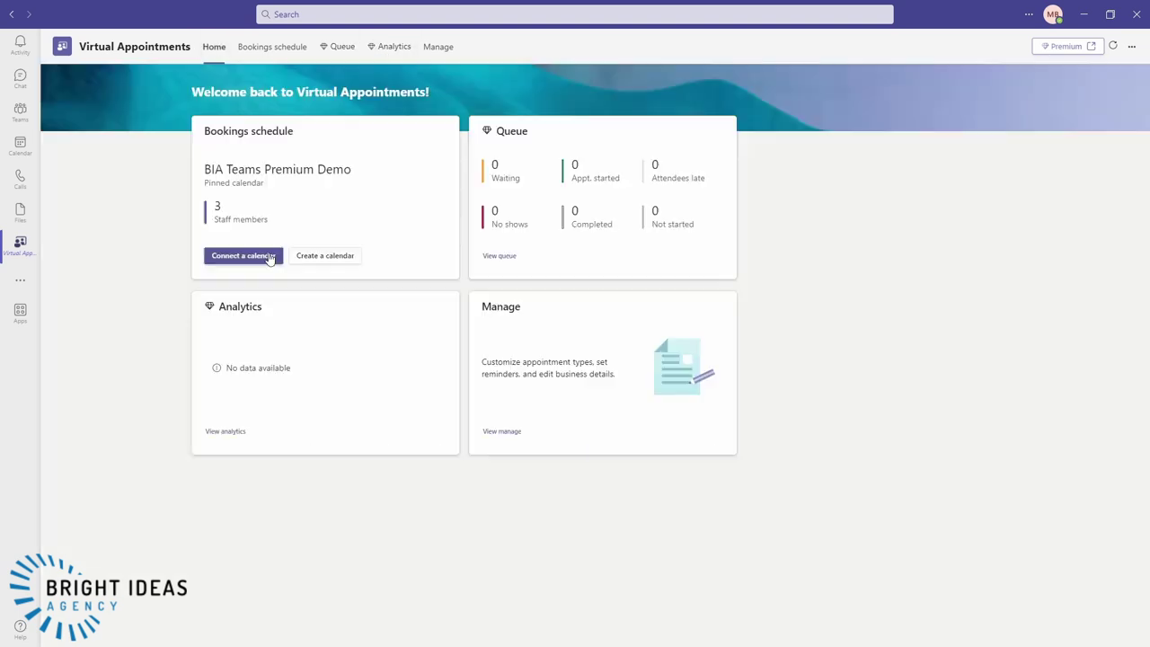
# - Connect the BIA Teams Demo 1 booking calendar from the organisation's calendar list
pyautogui.click(262, 257)
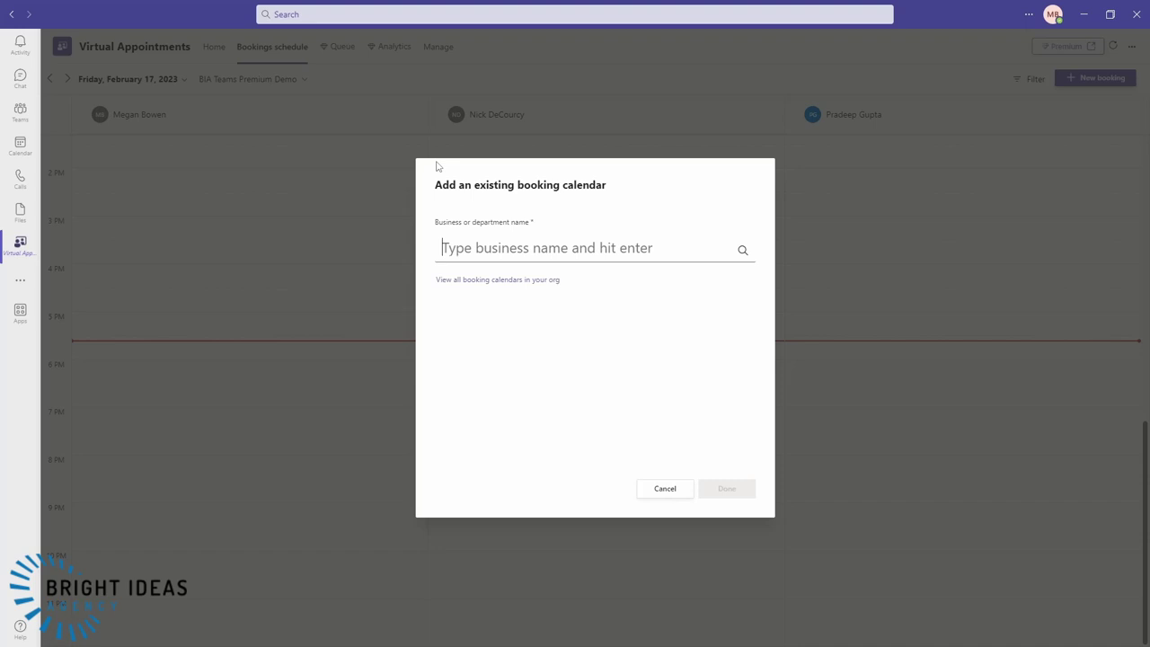
pyautogui.click(474, 281)
pyautogui.click(473, 312)
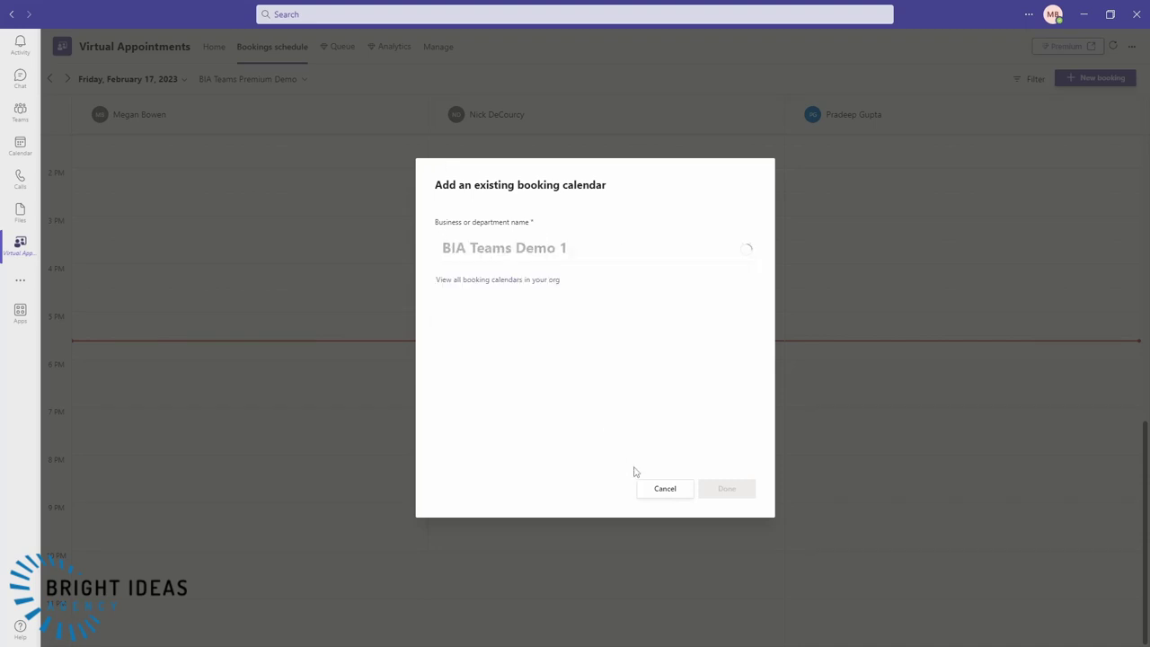
pyautogui.click(665, 488)
pyautogui.click(390, 49)
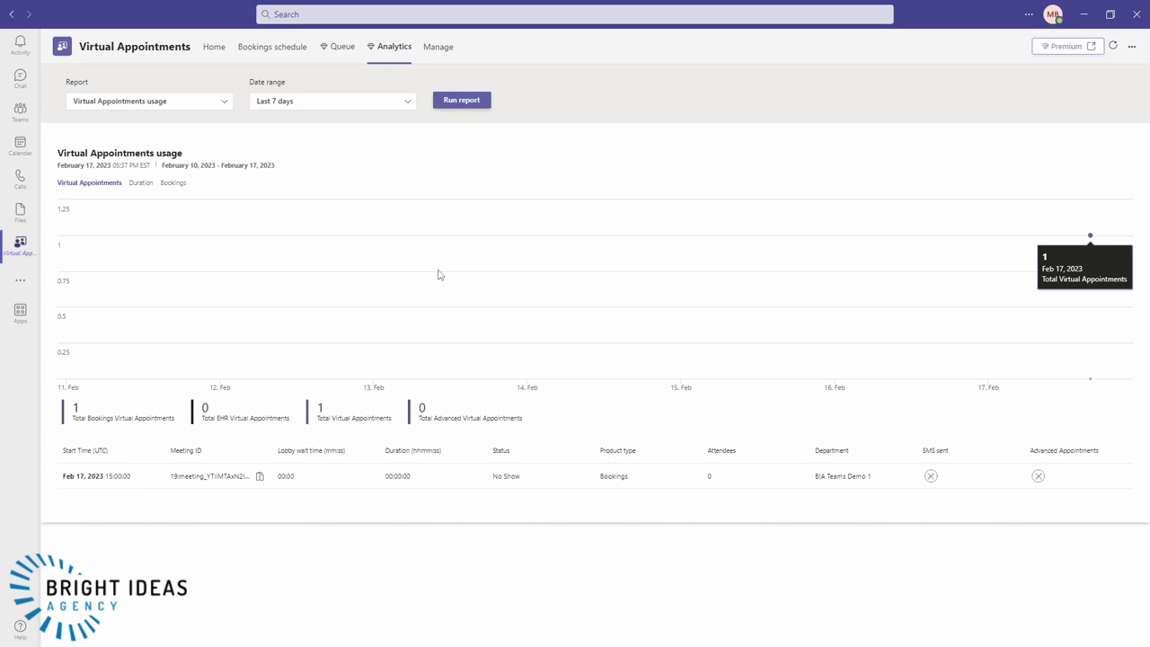
# - Glance at the report date ranges, then view the queue for BIA Teams Demo 1
pyautogui.click(302, 101)
pyautogui.click(300, 91)
pyautogui.click(342, 56)
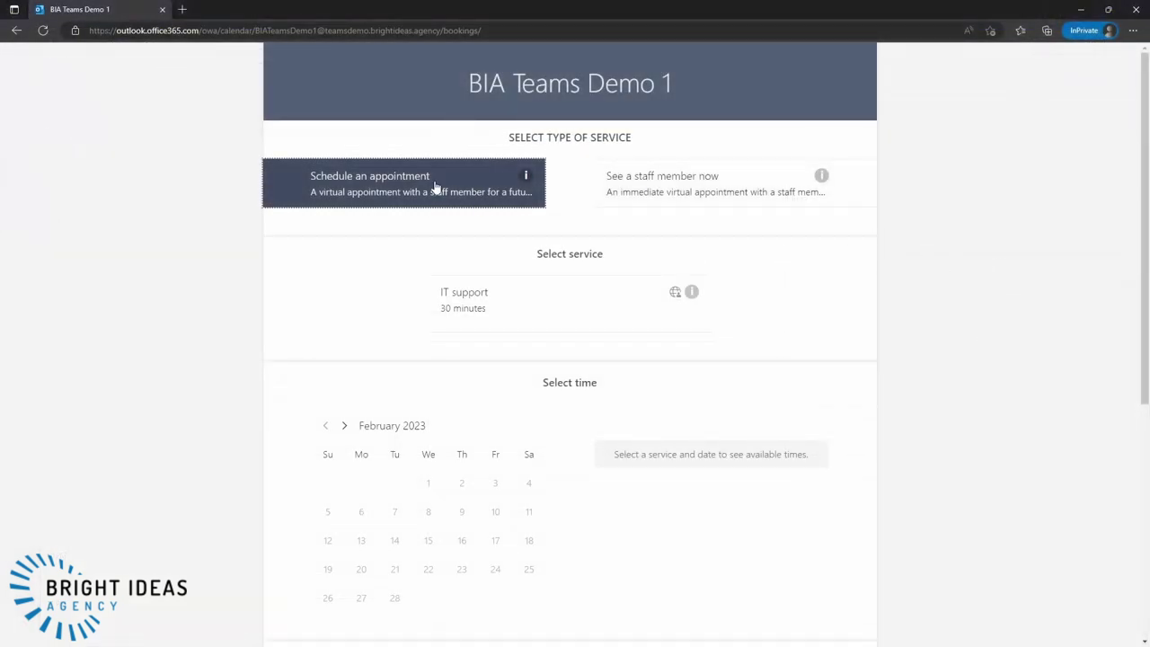
# - Request an immediate On-demand test meeting and acknowledge it's unavailable outside business hours
pyautogui.click(674, 188)
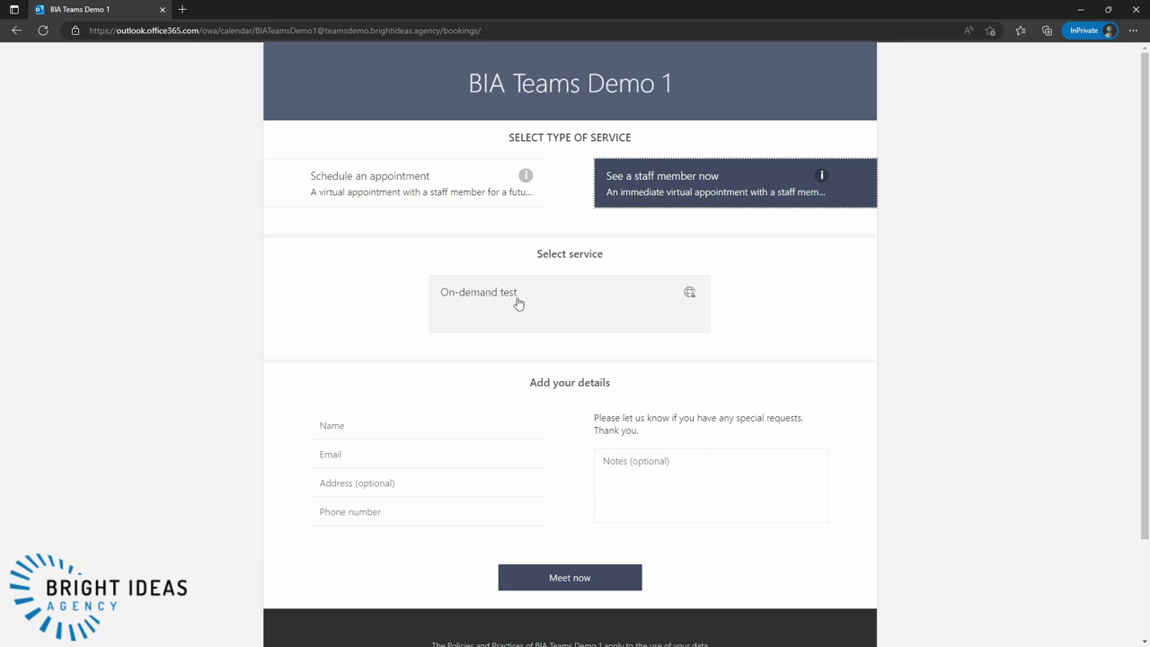
pyautogui.click(541, 298)
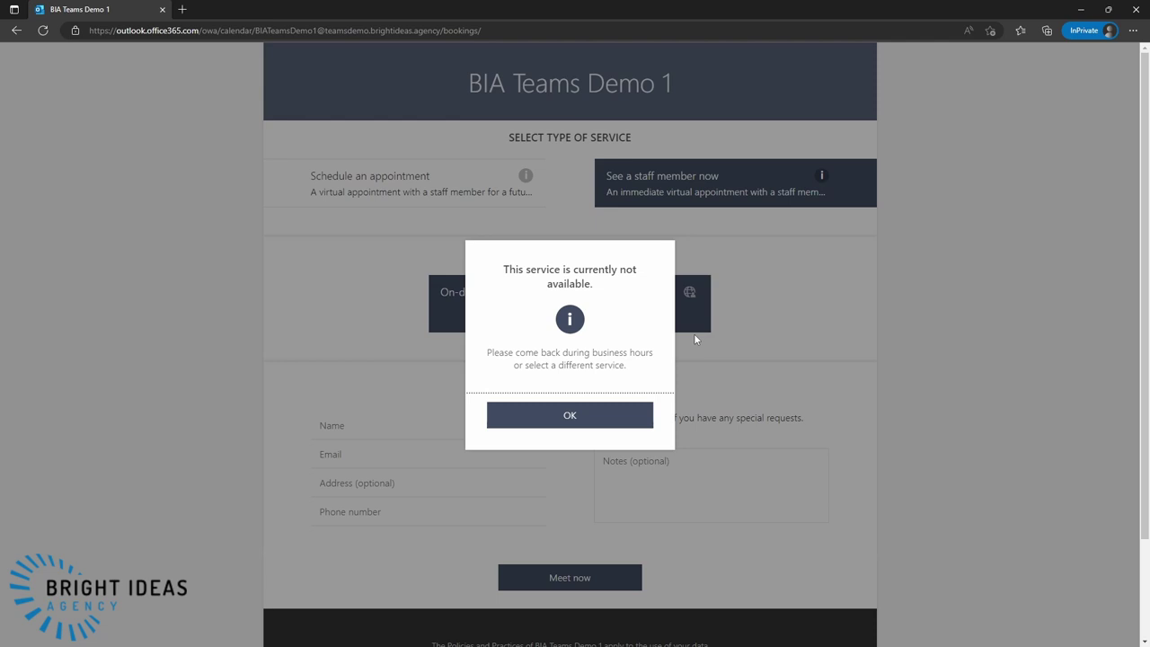
pyautogui.click(550, 415)
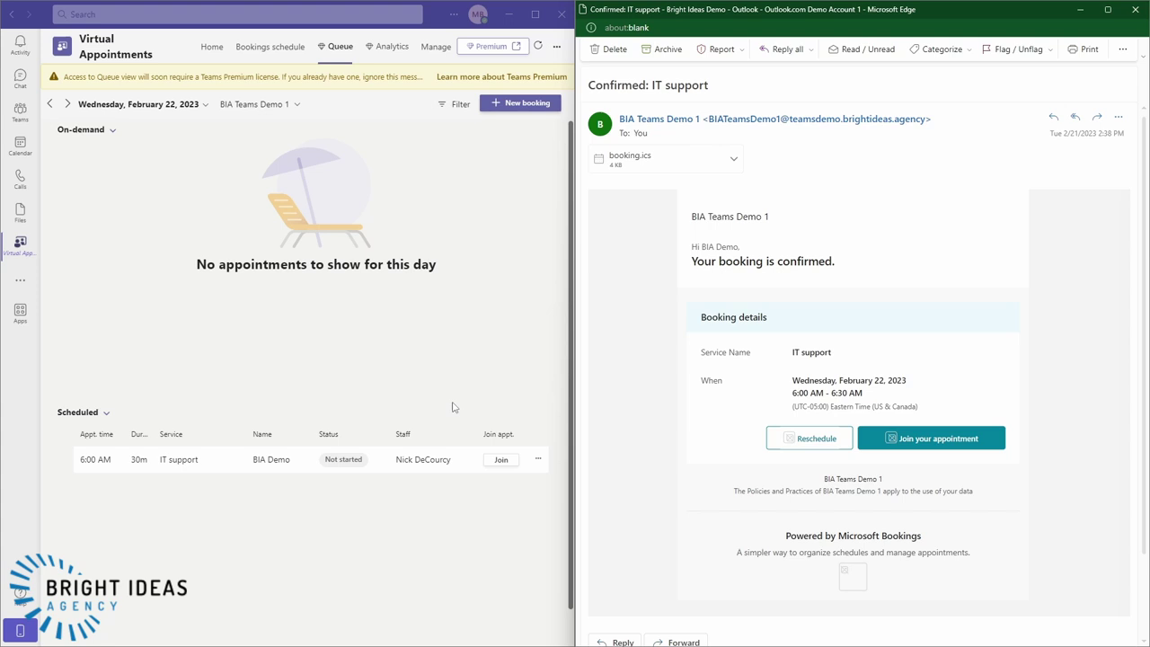
# - Join the IT support appointment as staff, join as a named browser guest, and admit them
pyautogui.click(499, 461)
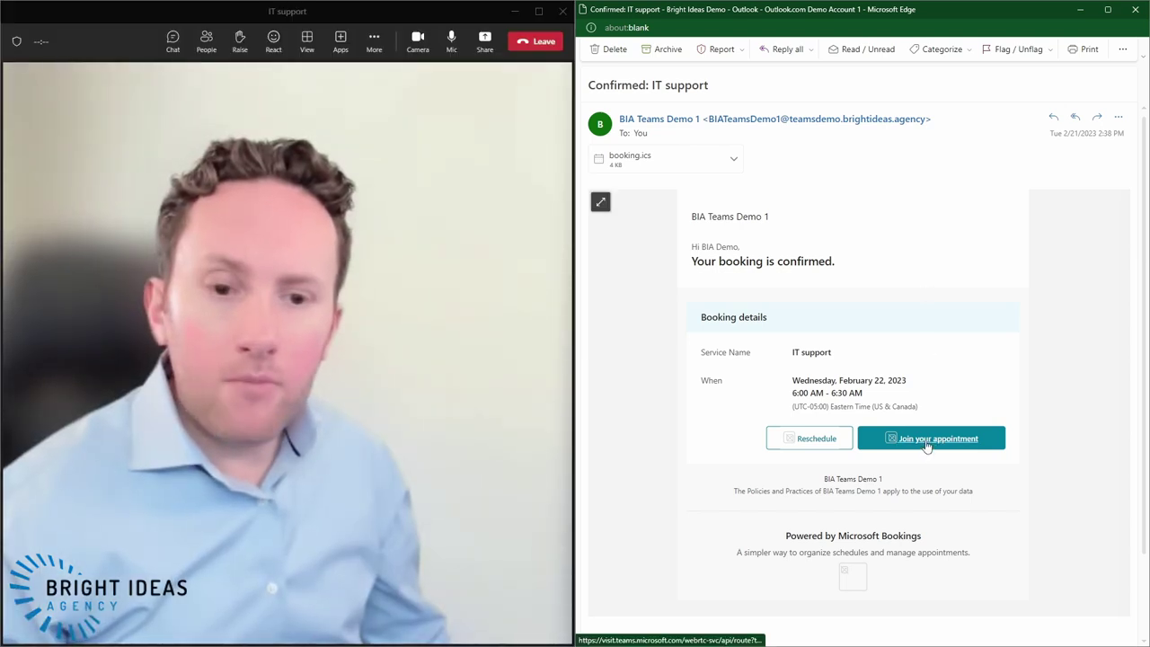
pyautogui.click(934, 438)
pyautogui.click(842, 420)
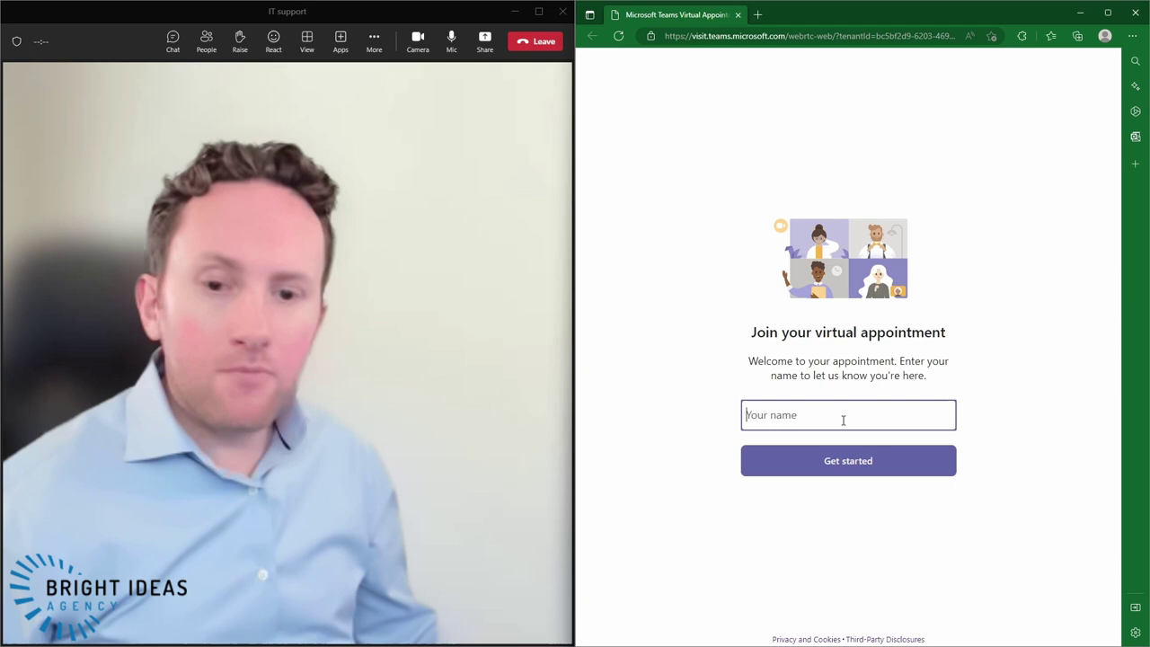
pyautogui.write('Nick')
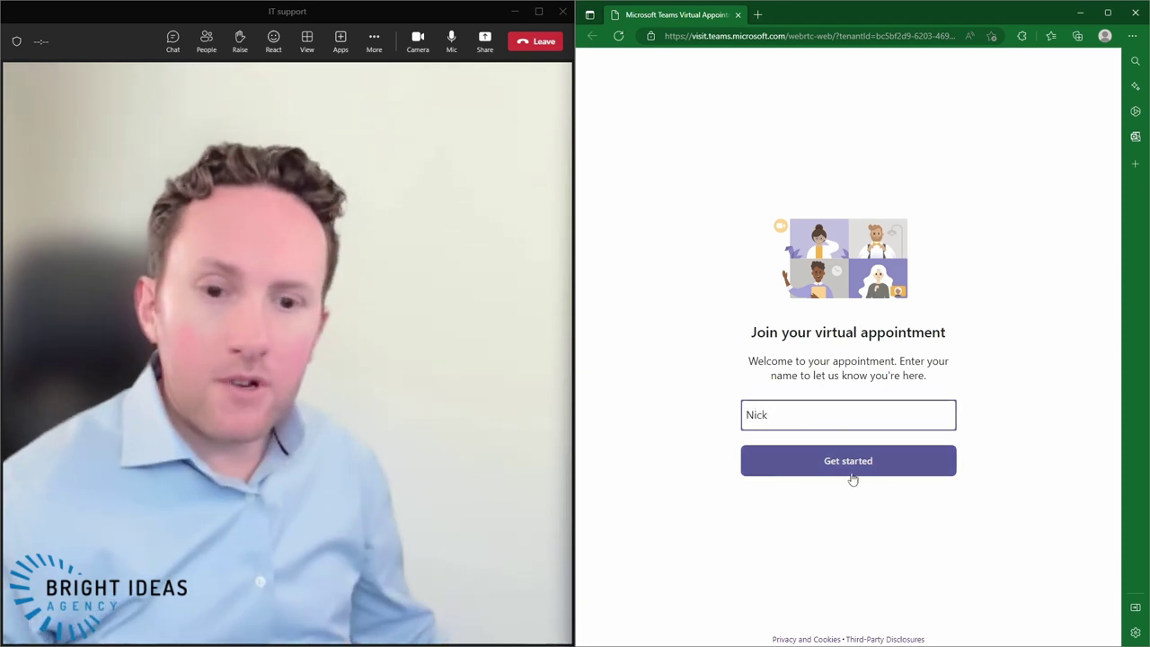
pyautogui.click(854, 470)
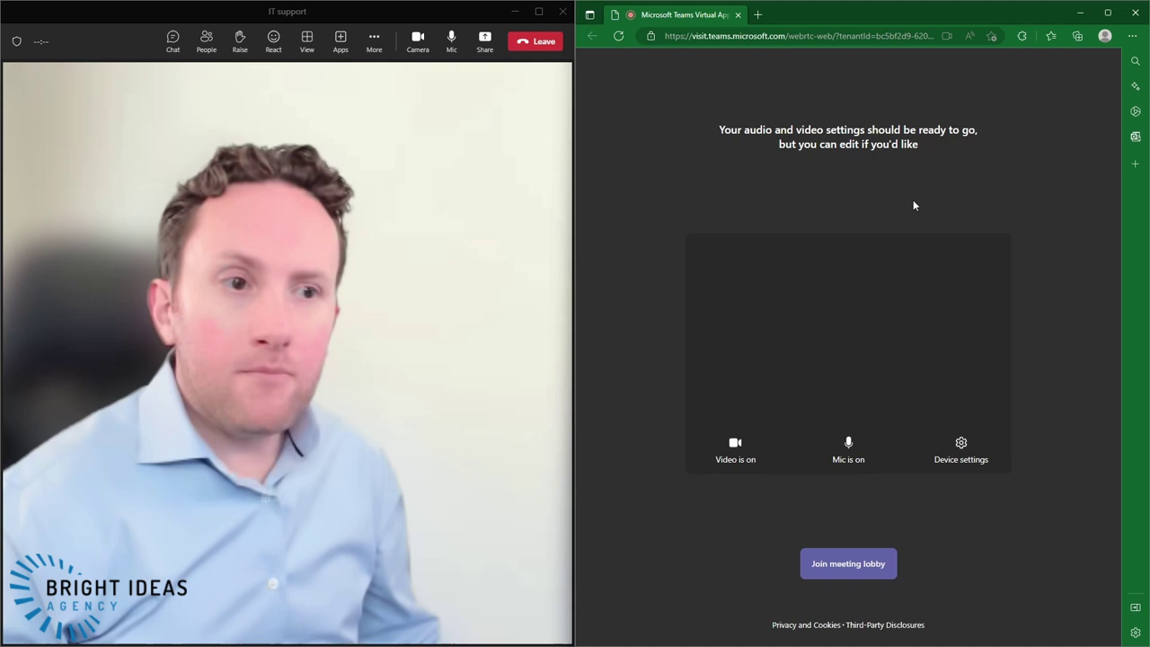
pyautogui.click(836, 566)
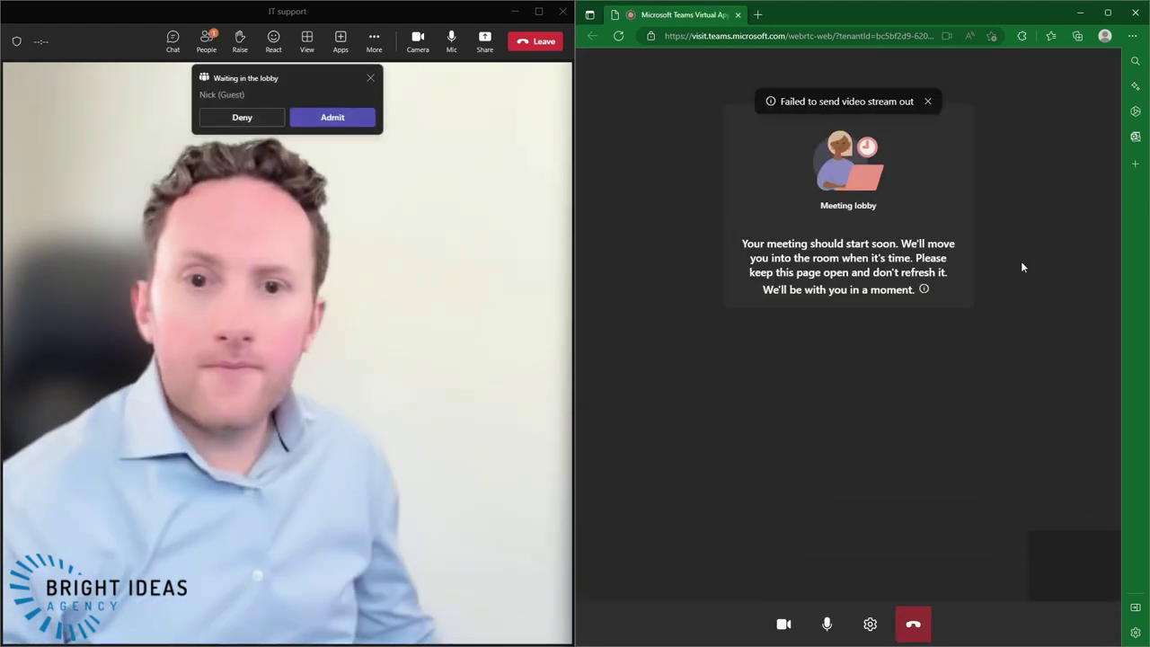
pyautogui.click(335, 120)
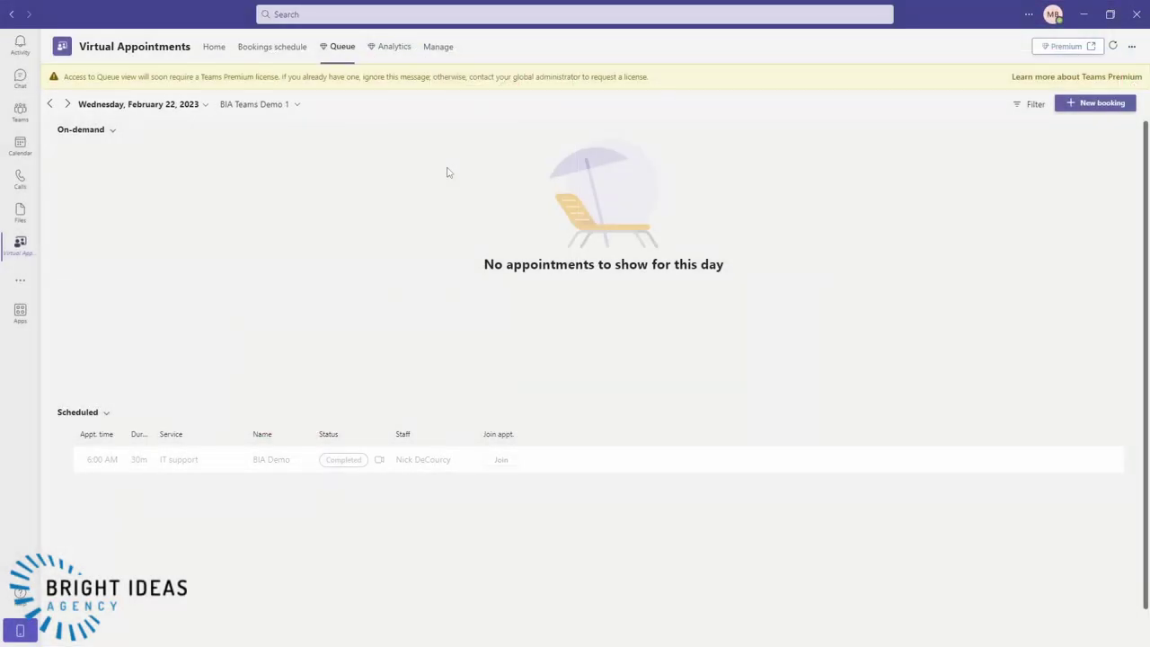
# - Open the IT support appointment type's edit settings under Manage > Appointment types
pyautogui.click(431, 48)
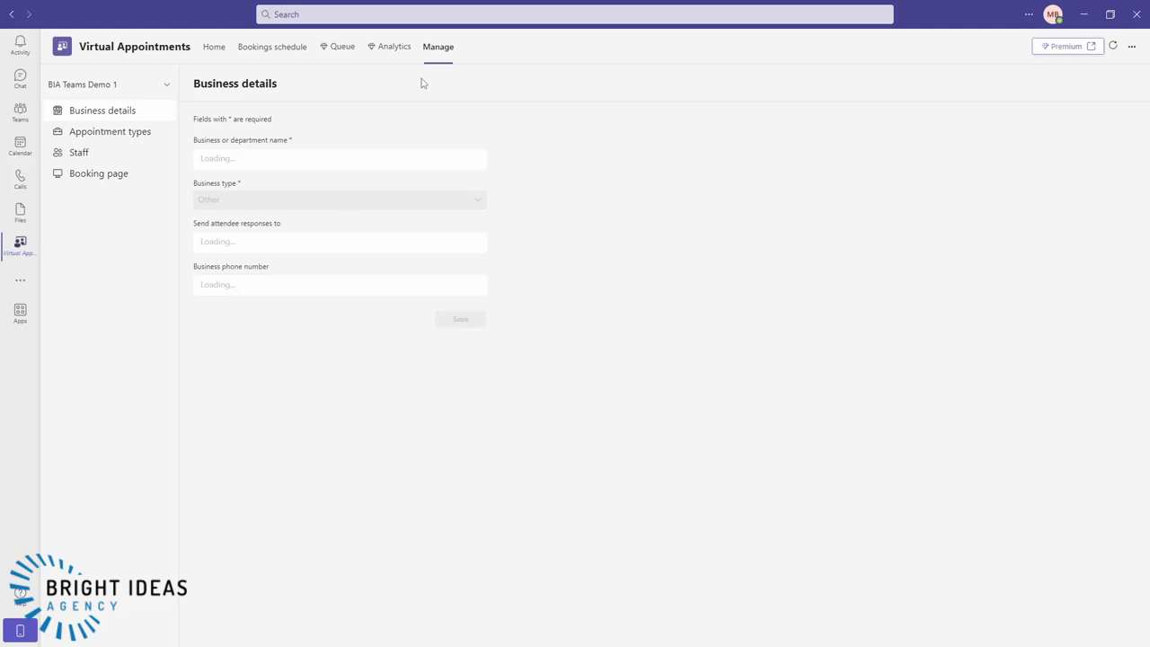
pyautogui.click(80, 137)
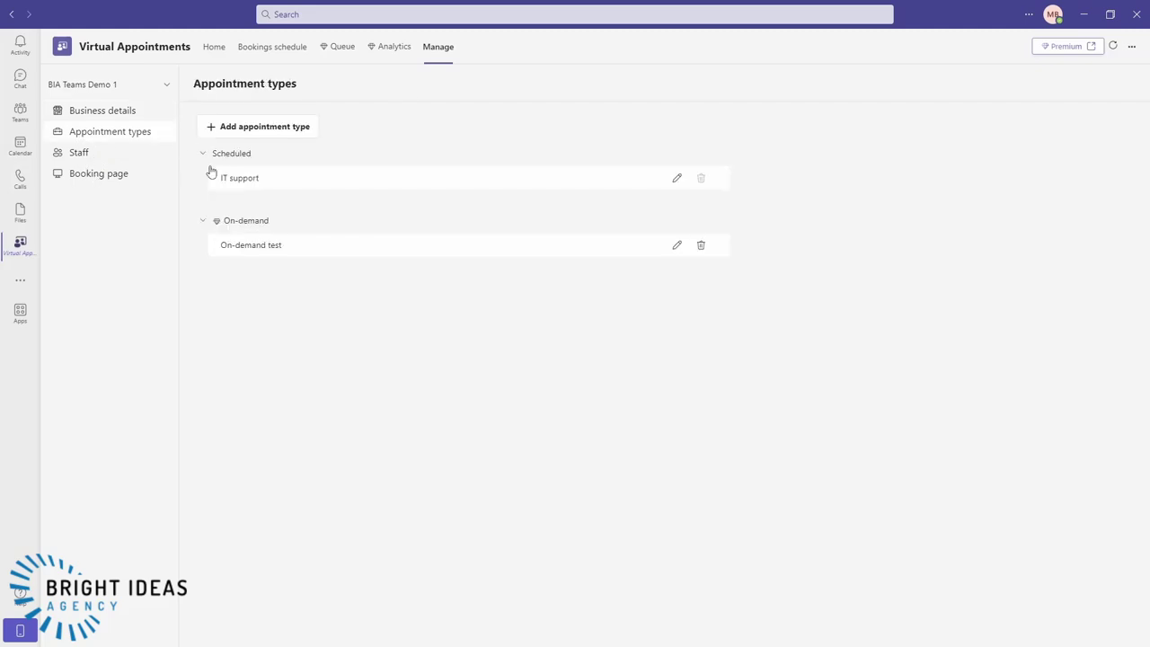
pyautogui.click(676, 178)
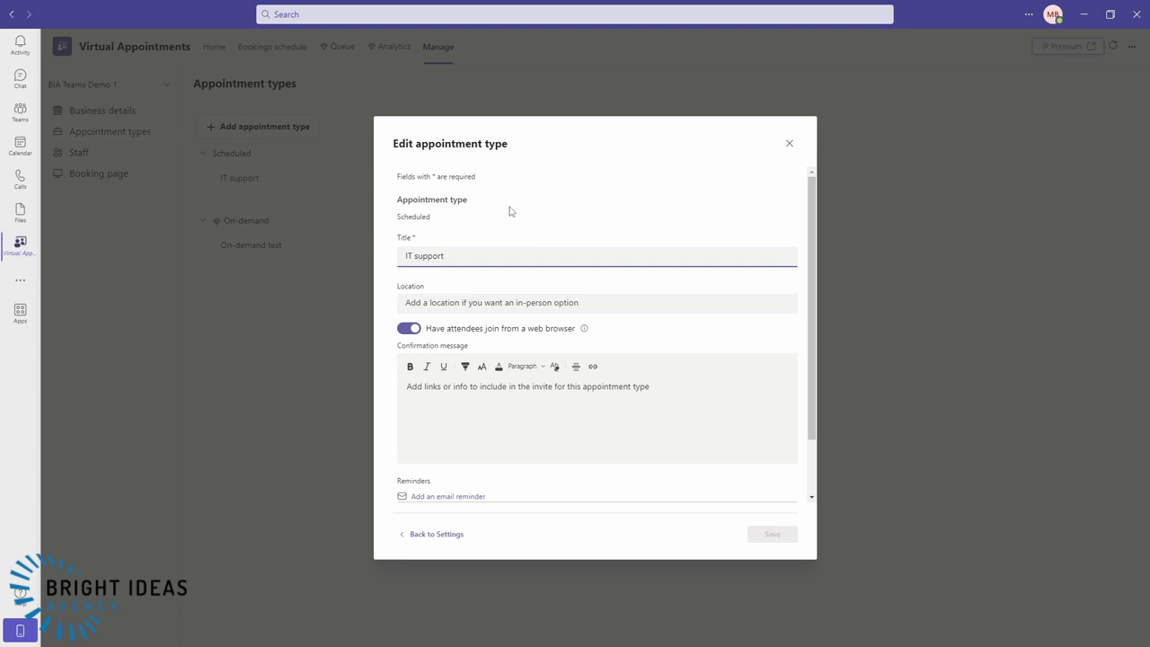
pyautogui.scroll(-1, 504, 237)
pyautogui.scroll(1, 503, 229)
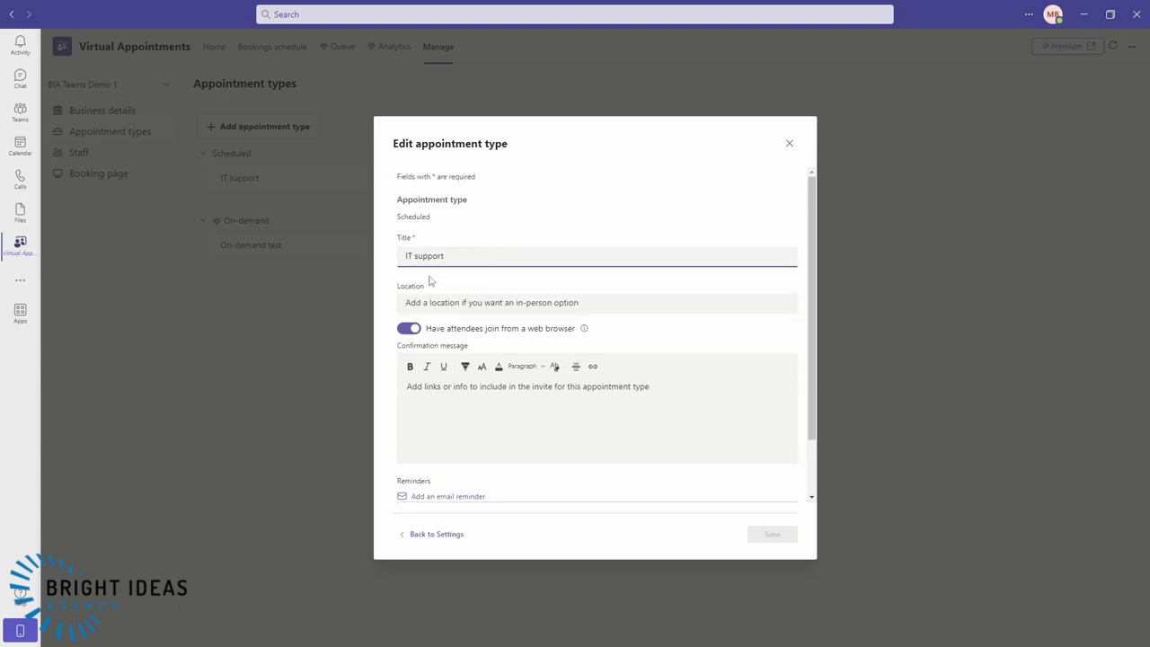